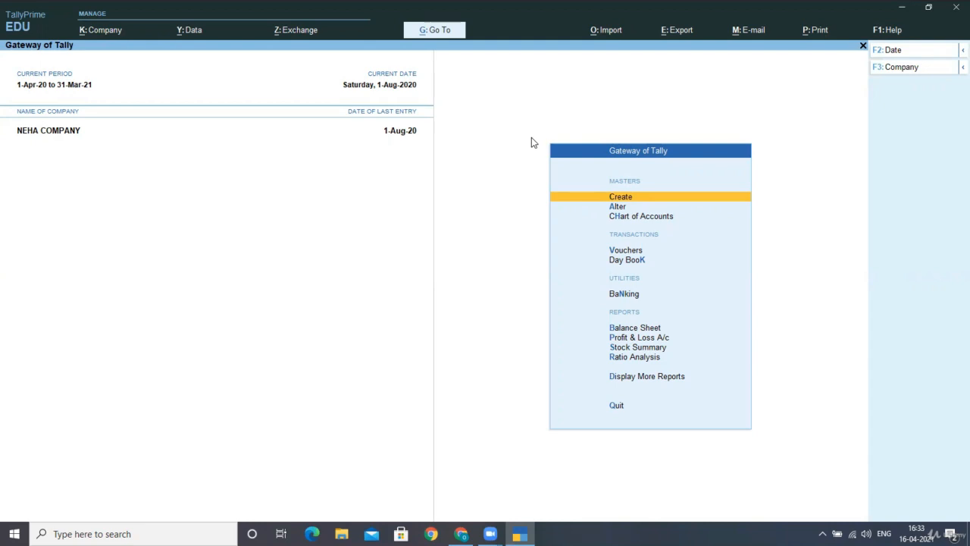
Step: Start a new ledger named 'Sales Export Expemted Outside India'
{"action": "key", "text": "Return"}
{"action": "key", "text": "Down"}
{"action": "key", "text": "Down"}
{"action": "key", "text": "Up"}
{"action": "key", "text": "Return"}
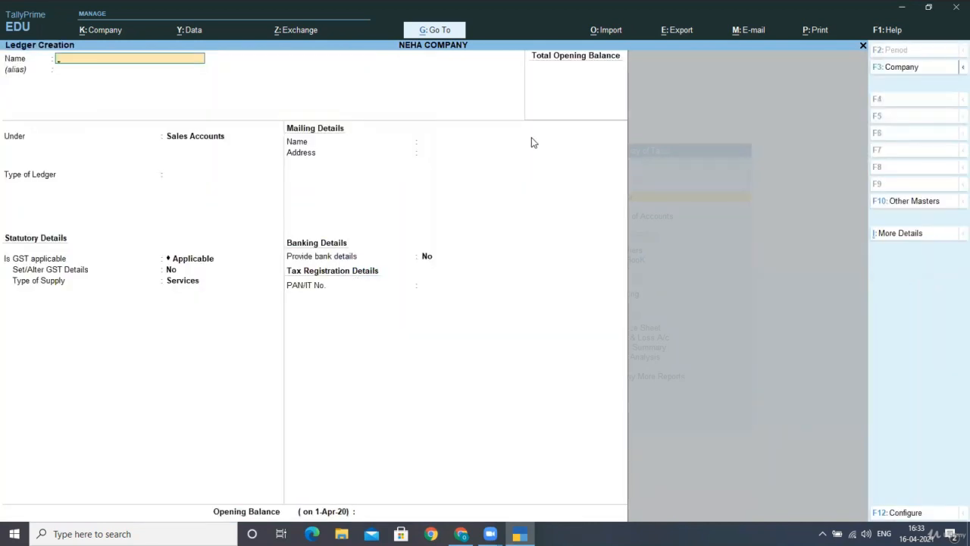
{"action": "type", "text": "Sales Export Expemt"}
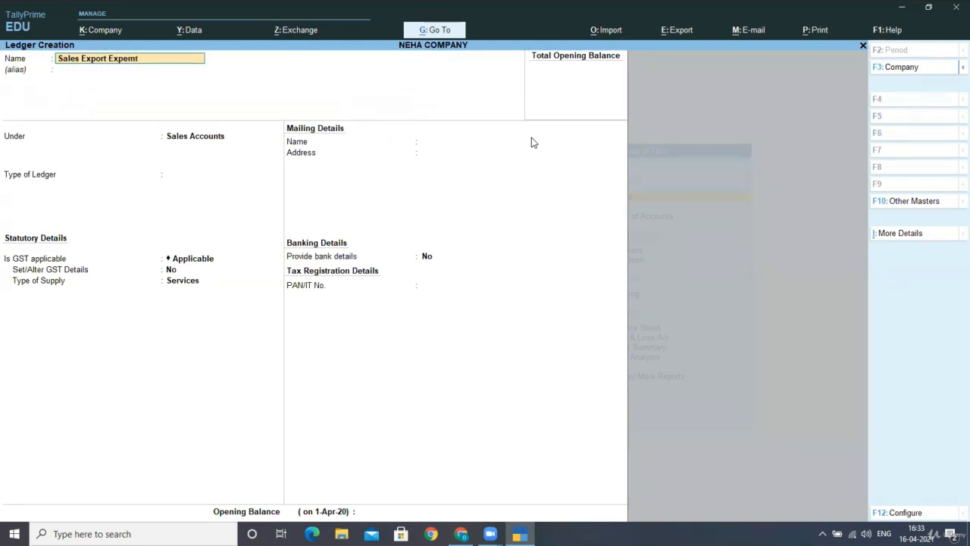
{"action": "type", "text": "ed"}
{"action": "type", "text": " ind"}
{"action": "key", "text": "BackSpace"}
{"action": "key", "text": "BackSpace"}
{"action": "key", "text": "BackSpace"}
{"action": "key", "text": "BackSpace"}
{"action": "type", "text": "Outside india"}
{"action": "key", "text": "Return"}
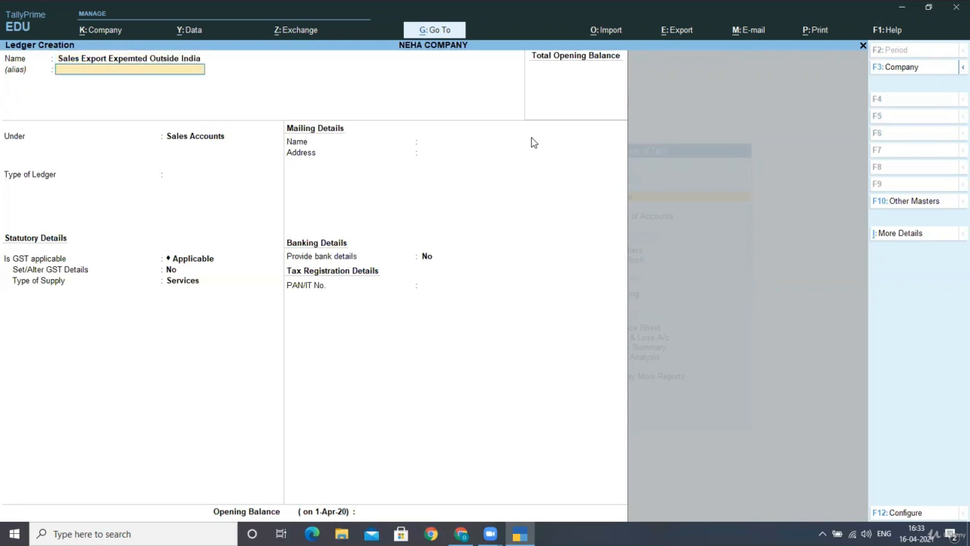
Step: Keep the ledger under Sales Accounts with ledger type Not Applicable
{"action": "key", "text": "Return"}
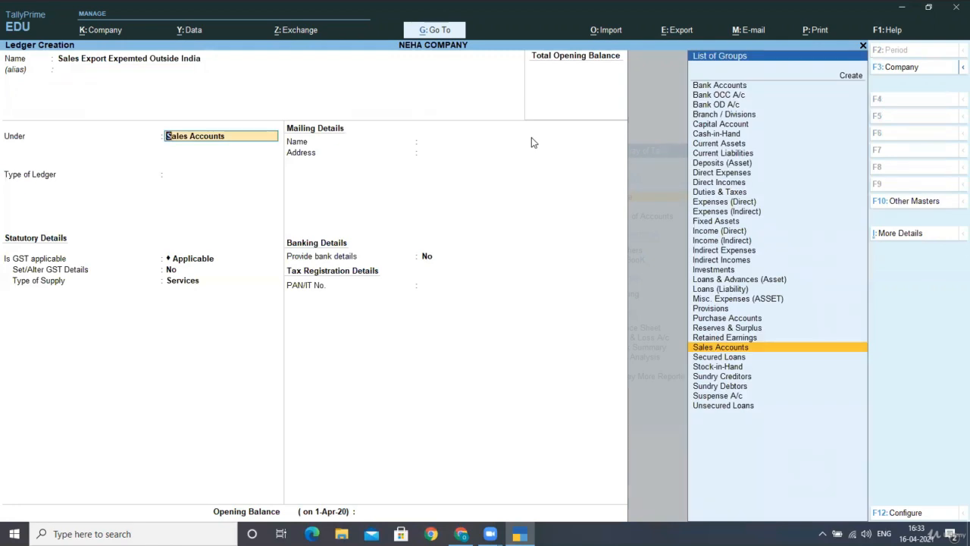
{"action": "key", "text": "Return"}
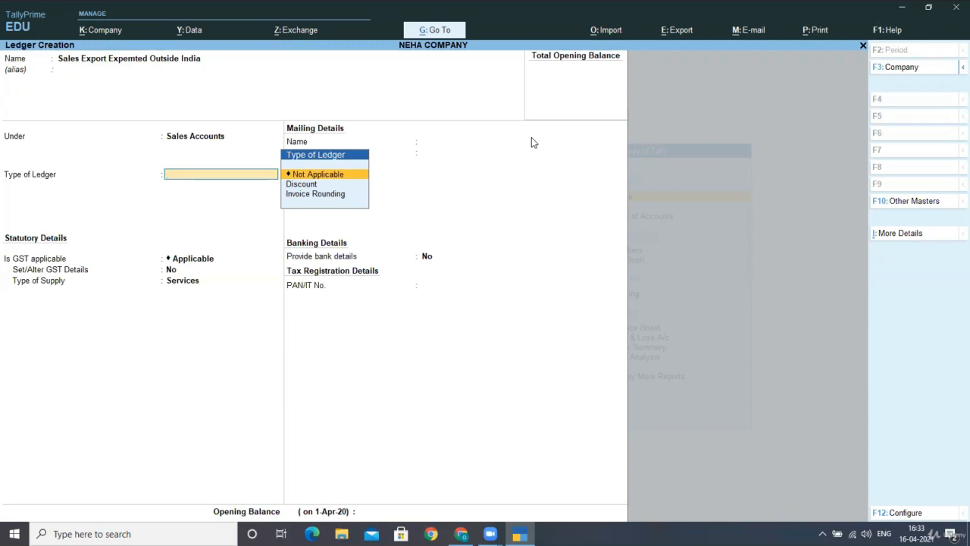
{"action": "key", "text": "Return"}
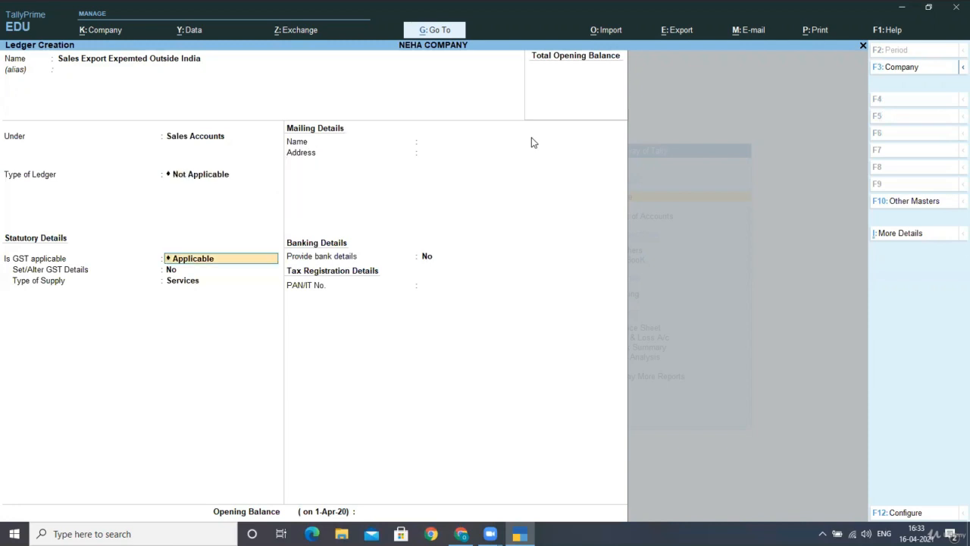
{"action": "key", "text": "Return"}
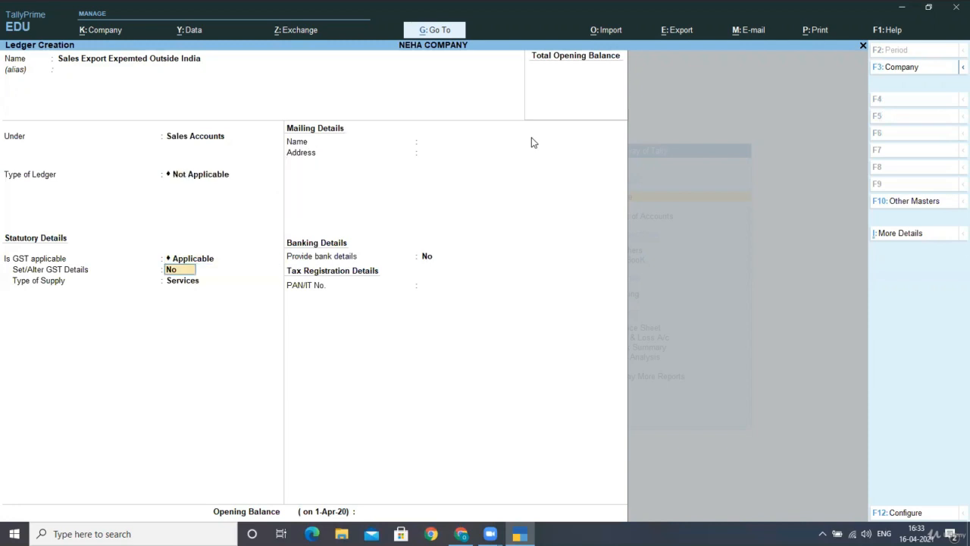
Step: Give the ledger GST details with Not Applicable nature, Exempt taxability, and Goods as supply type
{"action": "type", "text": "yes"}
{"action": "key", "text": "Return"}
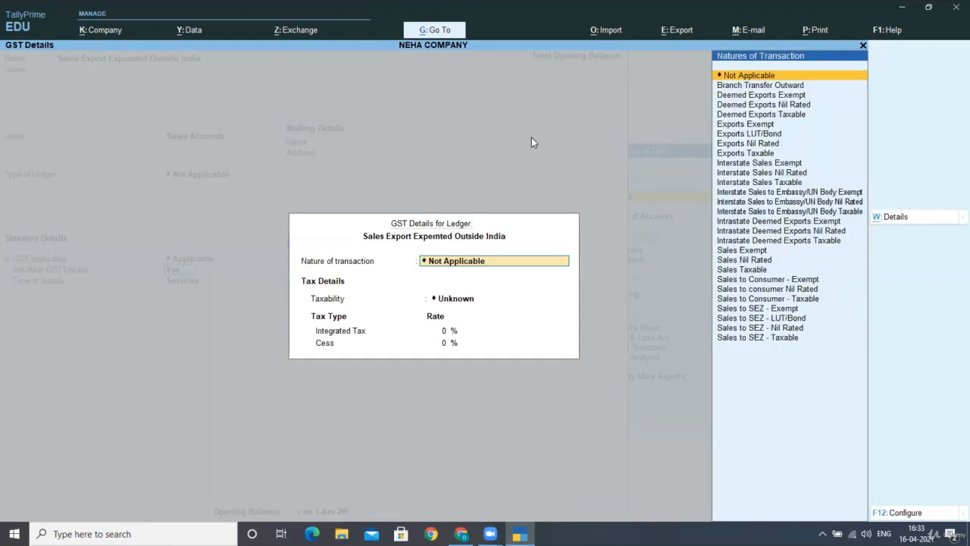
{"action": "key", "text": "Return"}
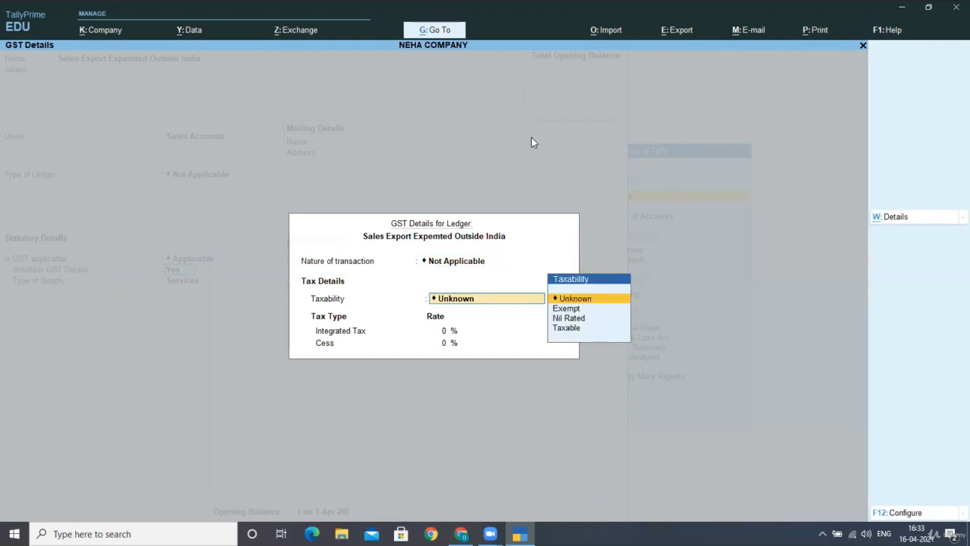
{"action": "key", "text": "Down"}
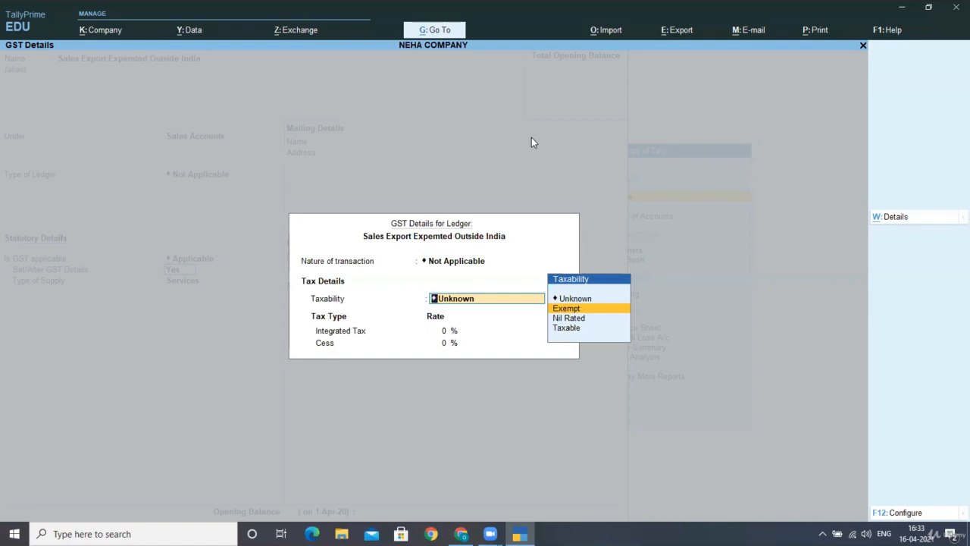
{"action": "key", "text": "Escape"}
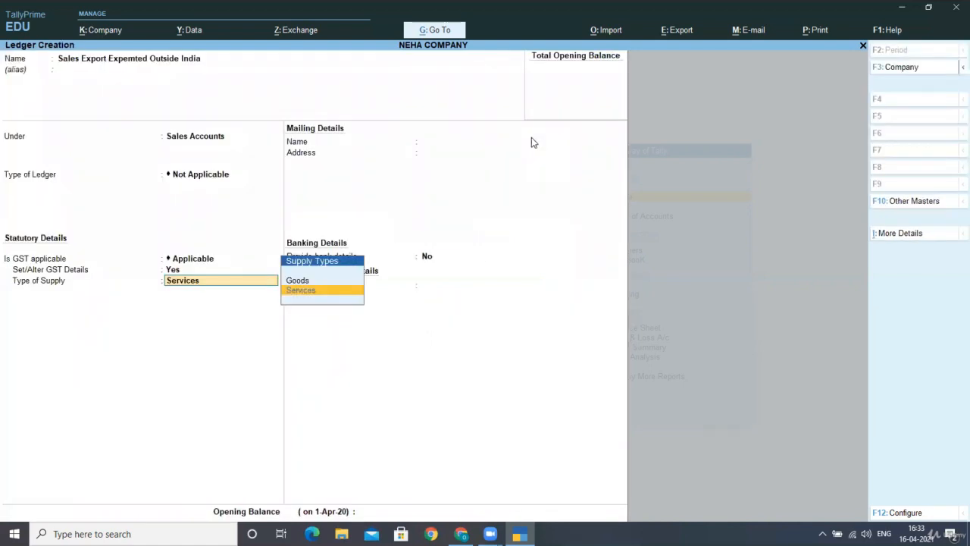
{"action": "key", "text": "Up"}
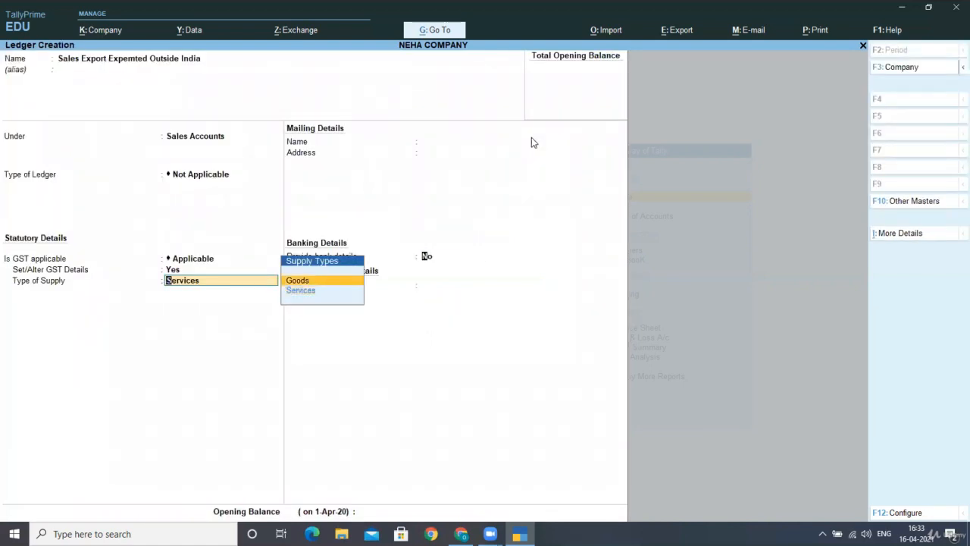
{"action": "key", "text": "Return"}
{"action": "key", "text": "Return"}
{"action": "key", "text": "Return"}
{"action": "key", "text": "Return"}
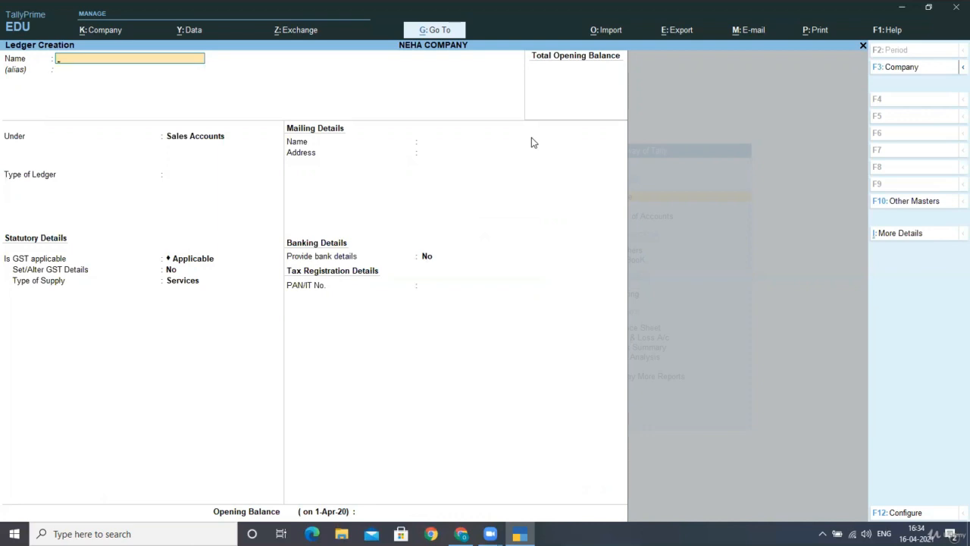
Step: Create ledger 'Super Electric Suppliers Ltd.' under Sundry Debtors with bill-by-bill balances kept on
{"action": "type", "text": "Si"}
{"action": "type", "text": "uper Elec"}
{"action": "type", "text": "tric Supplie"}
{"action": "type", "text": "rs Lr"}
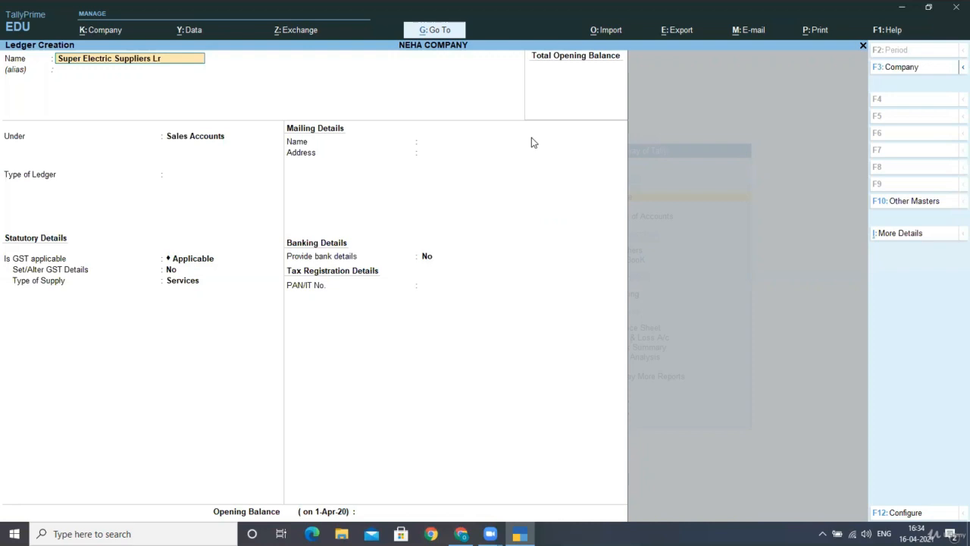
{"action": "key", "text": "BackSpace"}
{"action": "type", "text": "td."}
{"action": "key", "text": "Return"}
{"action": "key", "text": "Return"}
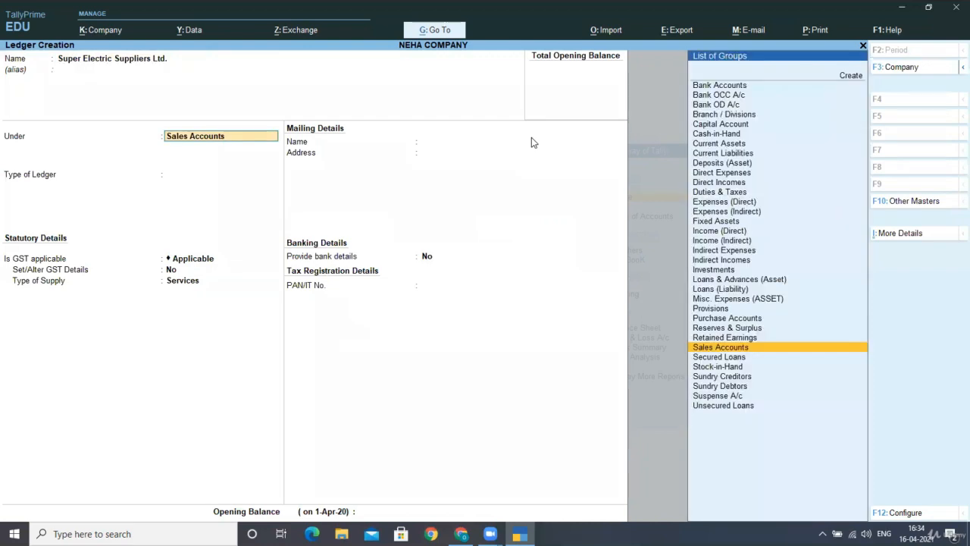
{"action": "type", "text": "Sun"}
{"action": "key", "text": "Down"}
{"action": "key", "text": "Return"}
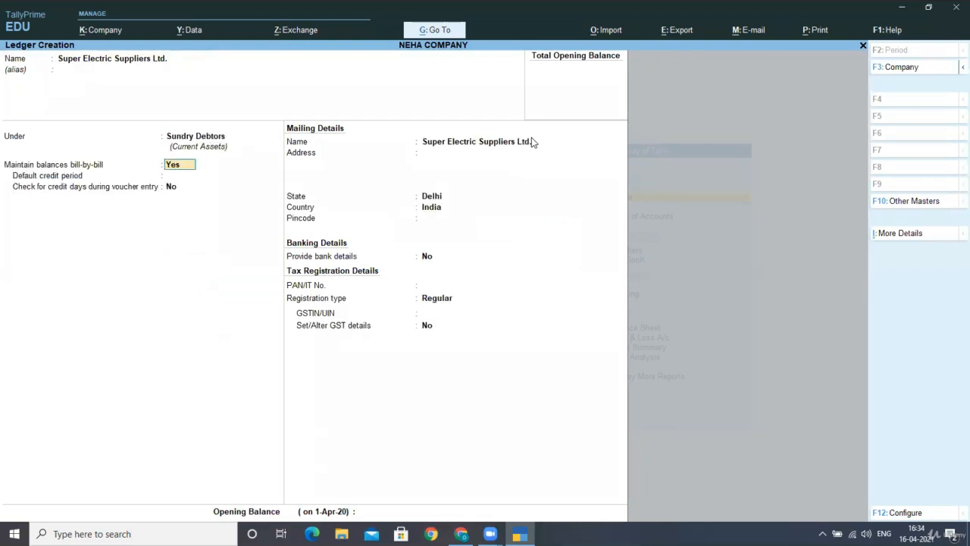
{"action": "key", "text": "Return"}
{"action": "key", "text": "Return"}
{"action": "key", "text": "Return"}
{"action": "key", "text": "Return"}
{"action": "key", "text": "Return"}
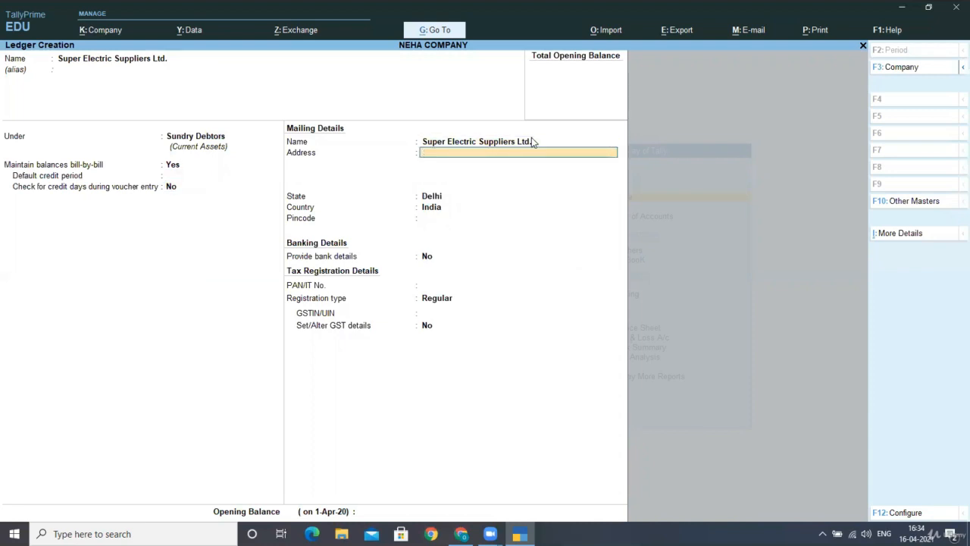
Step: Set the party's country to Hong Kong with district Tai Po
{"action": "key", "text": "Up"}
{"action": "key", "text": "Up"}
{"action": "key", "text": "Up"}
{"action": "key", "text": "Up"}
{"action": "key", "text": "Up"}
{"action": "key", "text": "Up"}
{"action": "key", "text": "Up"}
{"action": "key", "text": "Up"}
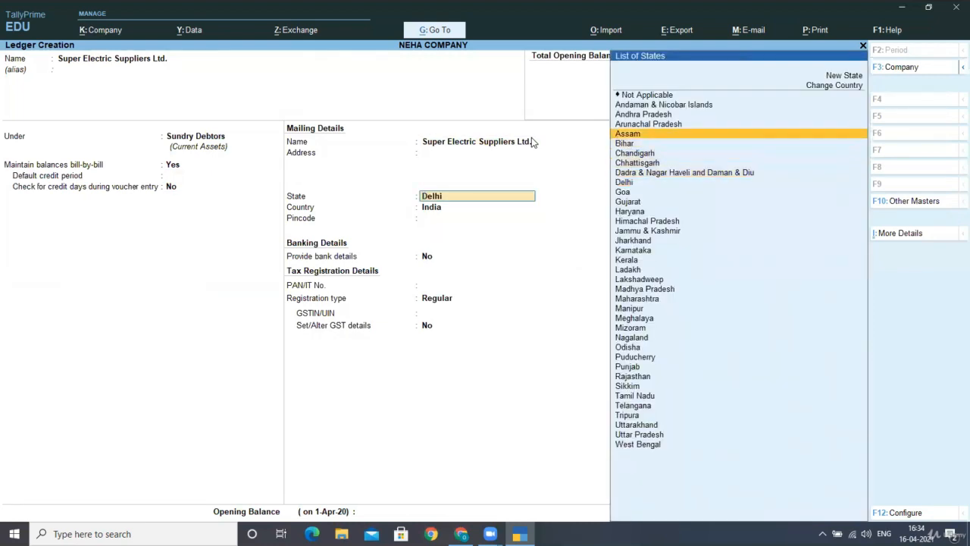
{"action": "key", "text": "Up"}
{"action": "key", "text": "Up"}
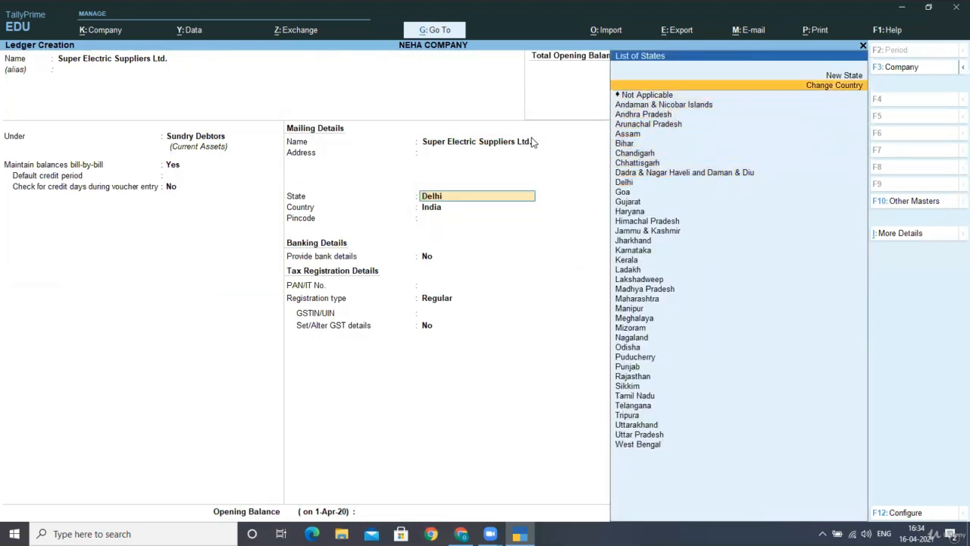
{"action": "key", "text": "Return"}
{"action": "key", "text": "Down"}
{"action": "key", "text": "Down"}
{"action": "key", "text": "Down"}
{"action": "key", "text": "Down"}
{"action": "key", "text": "Down"}
{"action": "key", "text": "Down"}
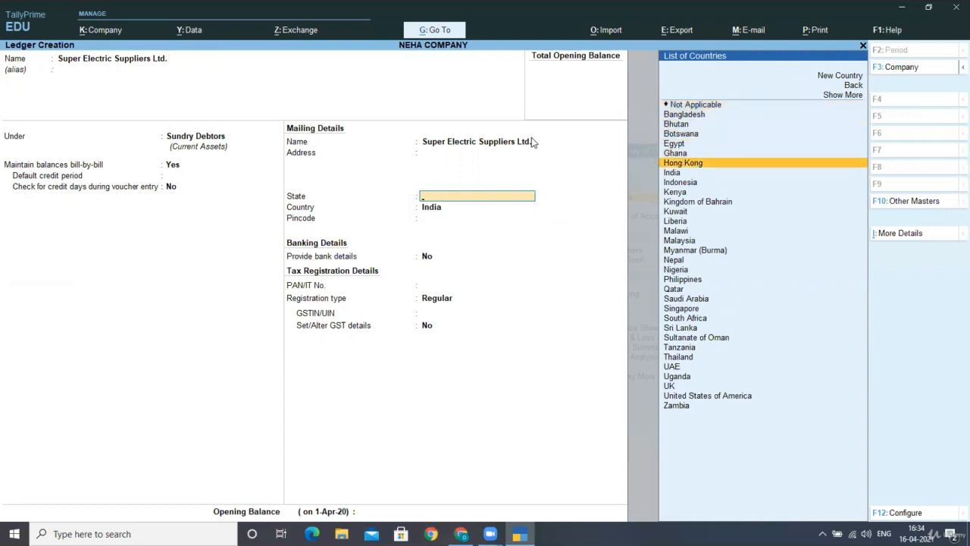
{"action": "key", "text": "Return"}
{"action": "key", "text": "Down"}
{"action": "key", "text": "Down"}
{"action": "key", "text": "Down"}
{"action": "key", "text": "Down"}
{"action": "key", "text": "Down"}
{"action": "key", "text": "Down"}
{"action": "key", "text": "Down"}
{"action": "key", "text": "Down"}
{"action": "key", "text": "Down"}
{"action": "key", "text": "Down"}
{"action": "key", "text": "Down"}
{"action": "key", "text": "Down"}
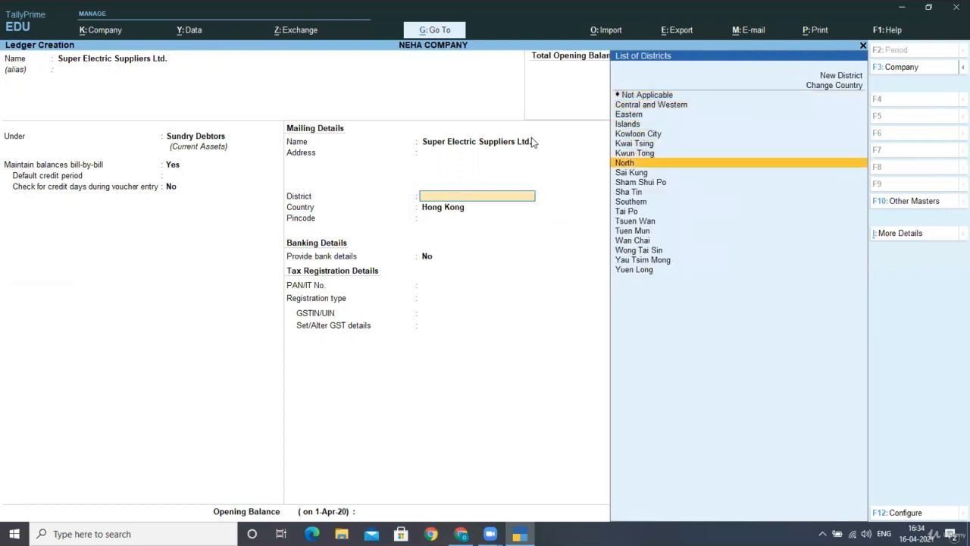
{"action": "key", "text": "Return"}
{"action": "key", "text": "Return"}
{"action": "key", "text": "Return"}
{"action": "key", "text": "Return"}
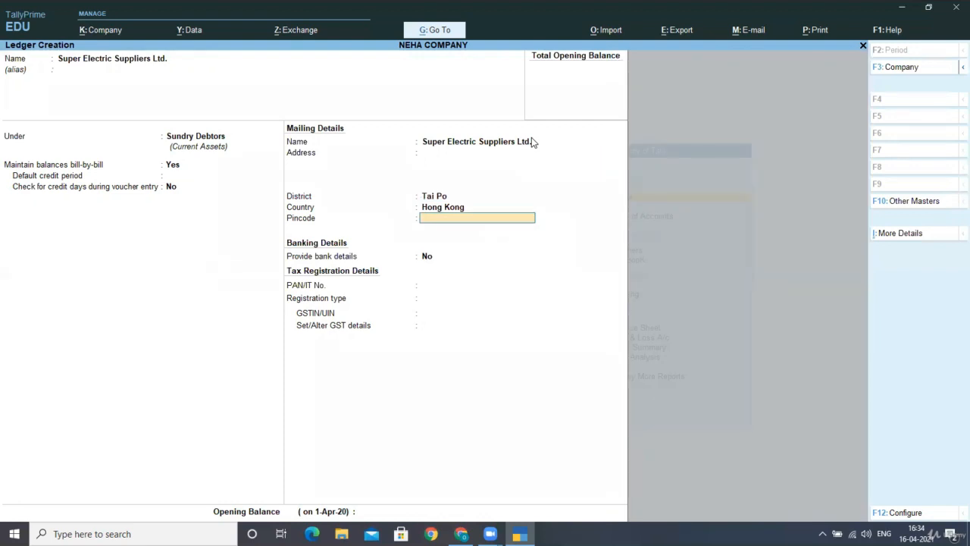
Step: Save the debtor ledger and return to Gateway of Tally
{"action": "key", "text": "Return"}
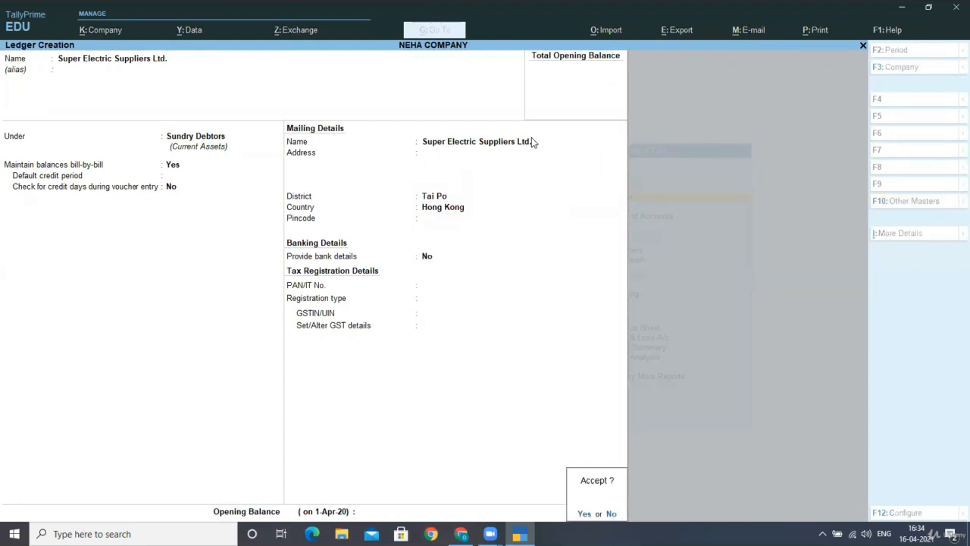
{"action": "key", "text": "Return"}
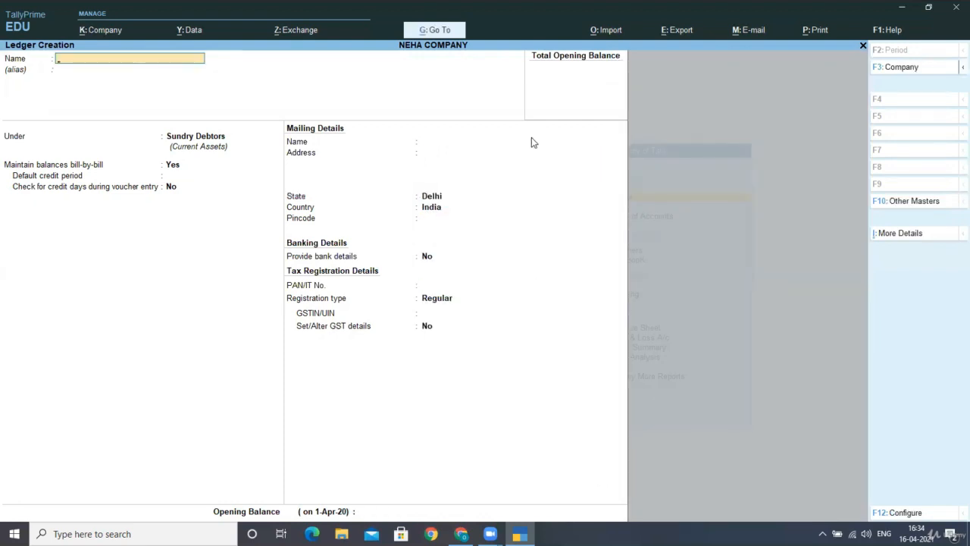
{"action": "key", "text": "Escape"}
{"action": "key", "text": "Return"}
{"action": "key", "text": "Escape"}
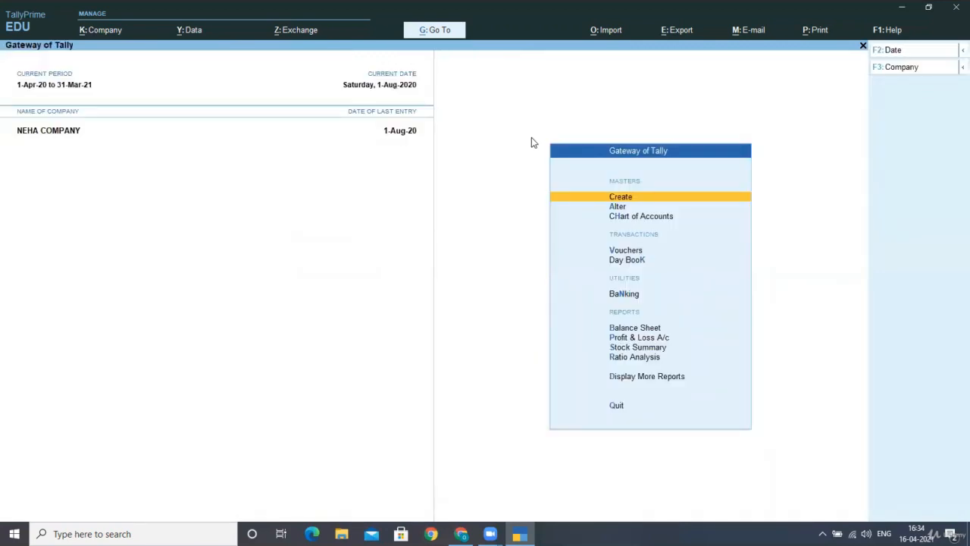
Step: Start a sales voucher for Super Electric Suppliers Ltd. using the Sales Export Expemted Outside India ledger
{"action": "key", "text": "Down"}
{"action": "key", "text": "Down"}
{"action": "key", "text": "Down"}
{"action": "key", "text": "Return"}
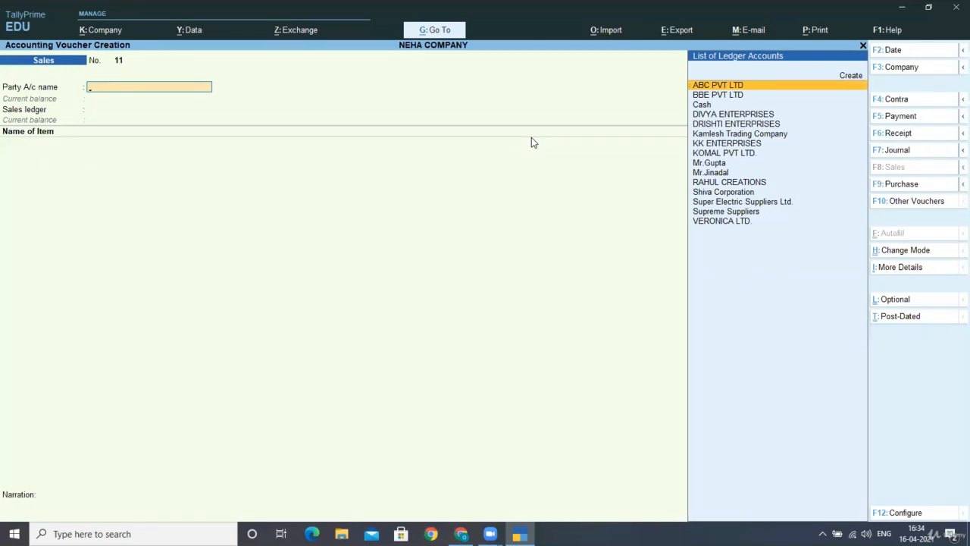
{"action": "key", "text": "Down"}
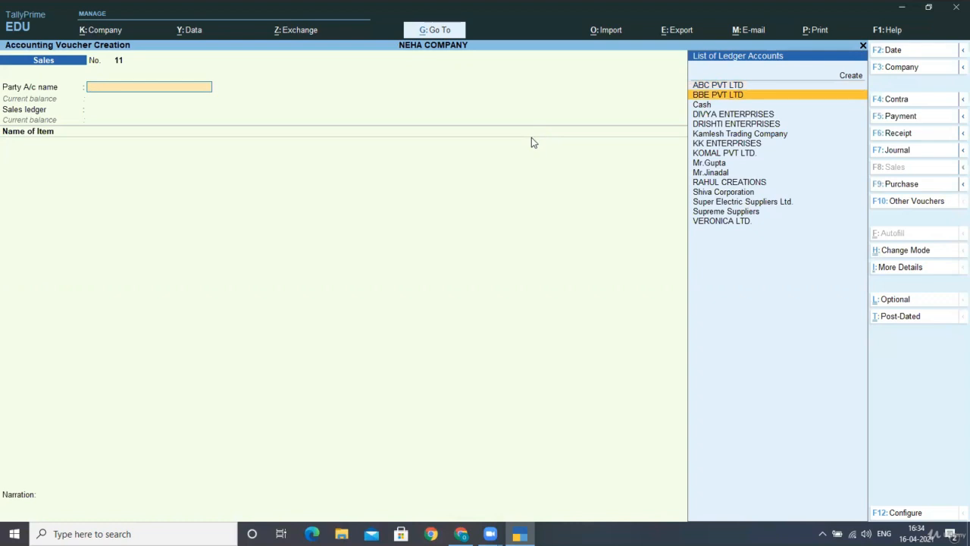
{"action": "key", "text": "Down"}
{"action": "key", "text": "Down"}
{"action": "key", "text": "Down"}
{"action": "key", "text": "Down"}
{"action": "key", "text": "Down"}
{"action": "key", "text": "Down"}
{"action": "key", "text": "Down"}
{"action": "key", "text": "Down"}
{"action": "key", "text": "Down"}
{"action": "key", "text": "Down"}
{"action": "key", "text": "Down"}
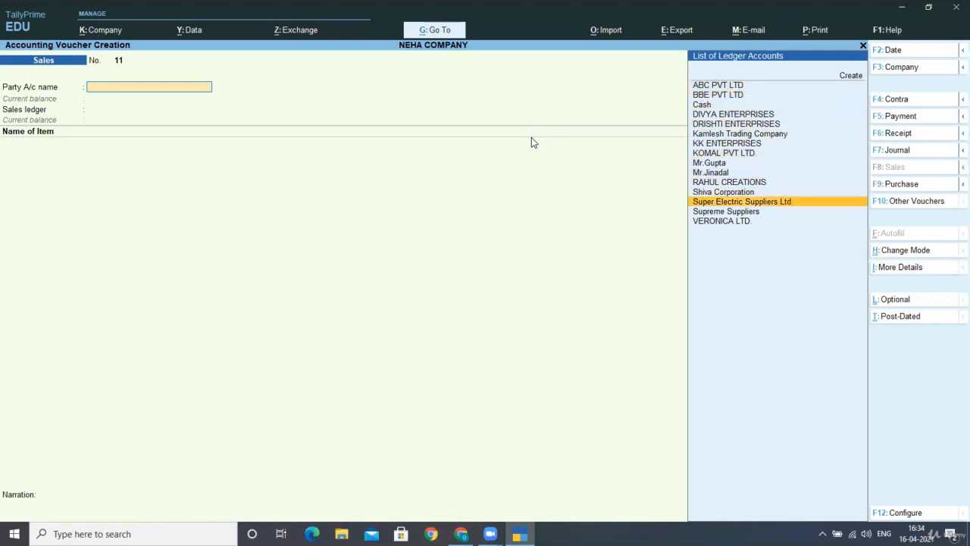
{"action": "key", "text": "Return"}
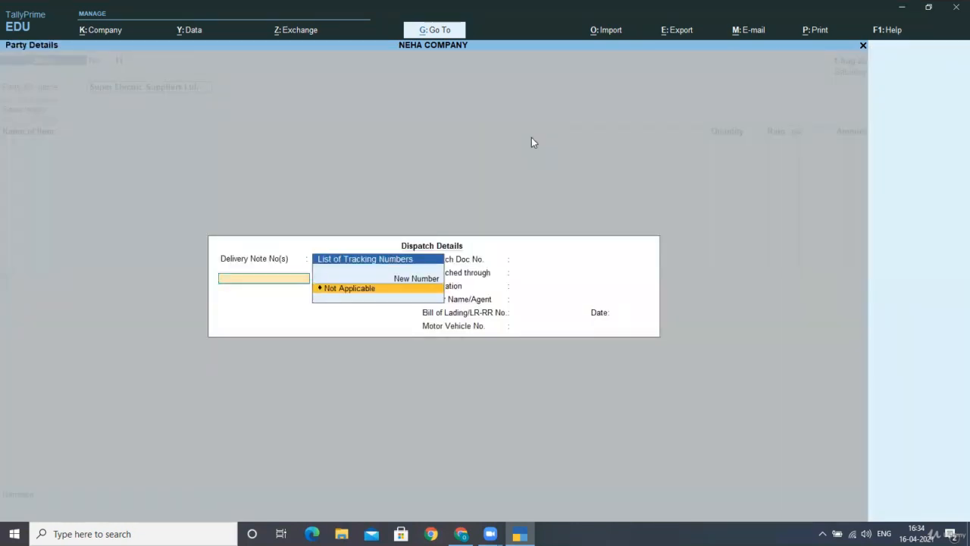
{"action": "key", "text": "ctrl+a"}
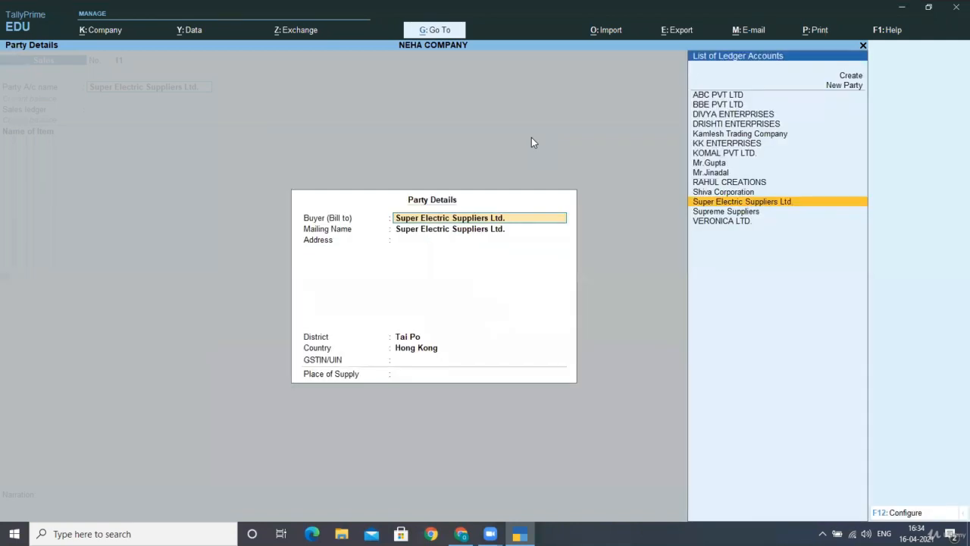
{"action": "key", "text": "ctrl+a"}
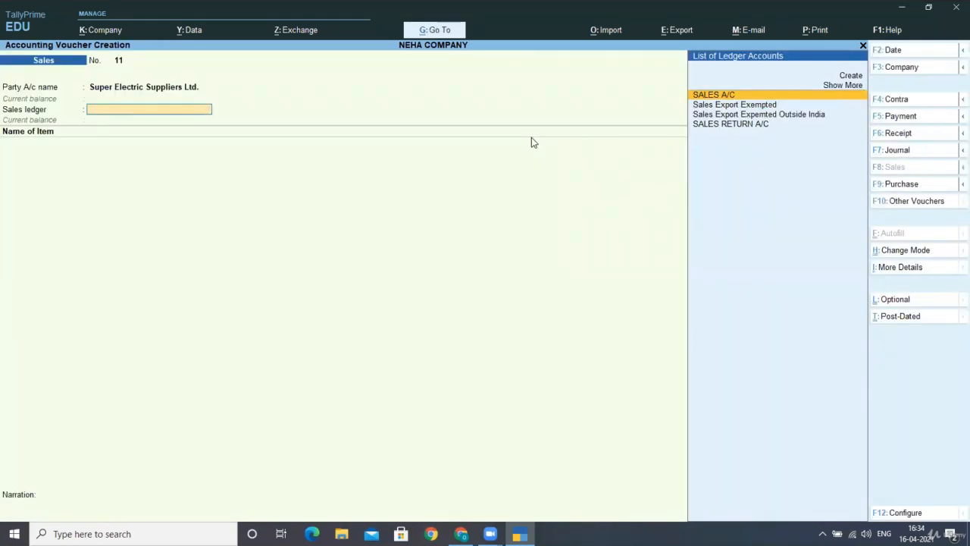
{"action": "key", "text": "Down"}
{"action": "key", "text": "Down"}
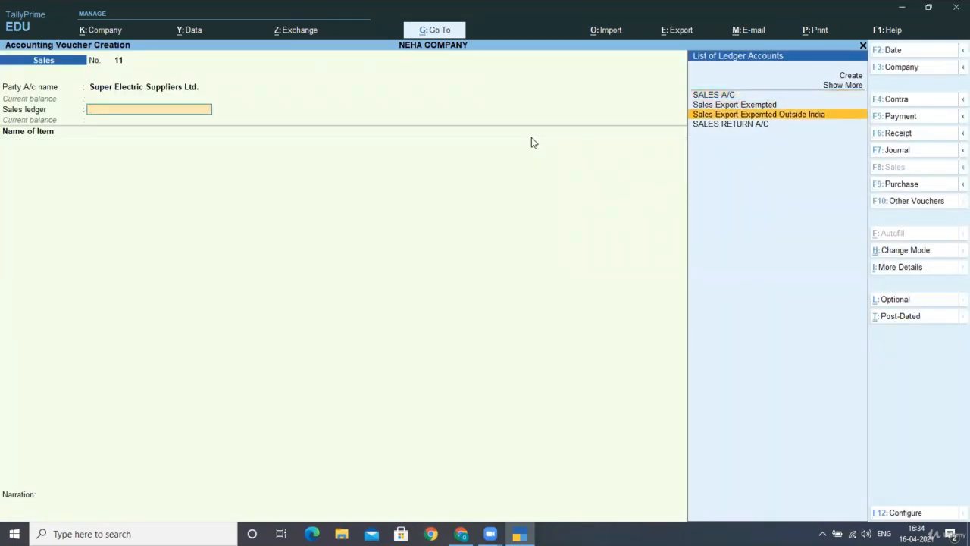
{"action": "key", "text": "Return"}
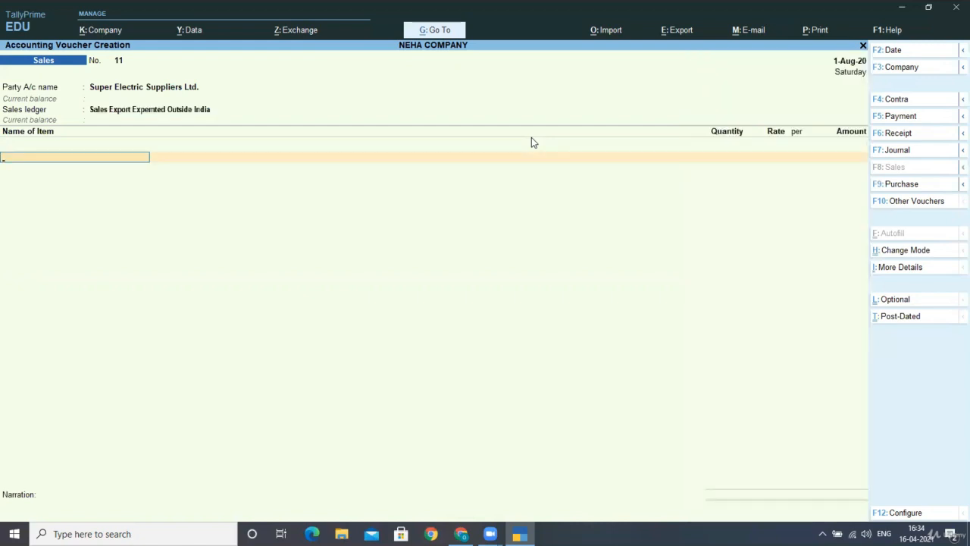
Step: Bill 10 NOS of ASIAN PAINTS at 25,900, totalling 2,59,000.00
{"action": "key", "text": "Down"}
{"action": "key", "text": "Return"}
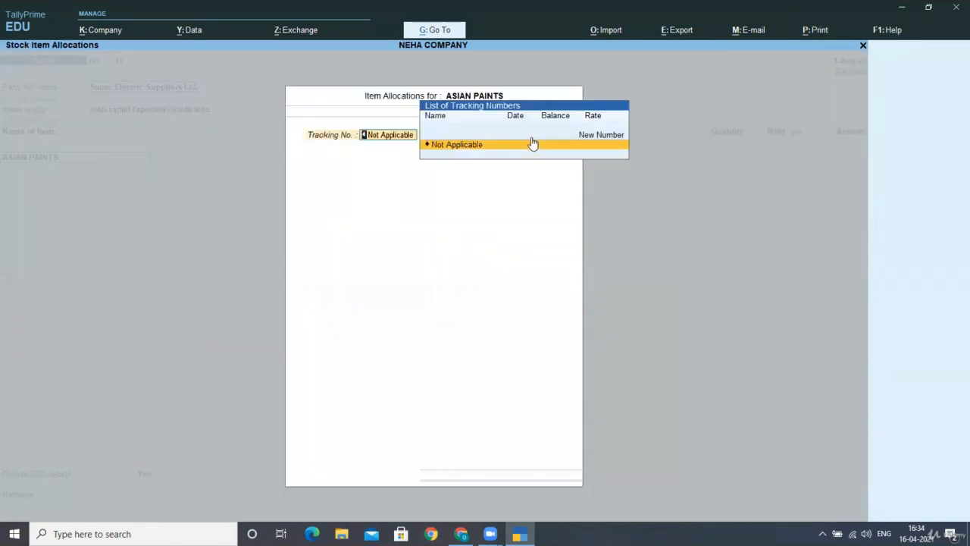
{"action": "key", "text": "Return"}
{"action": "key", "text": "Return"}
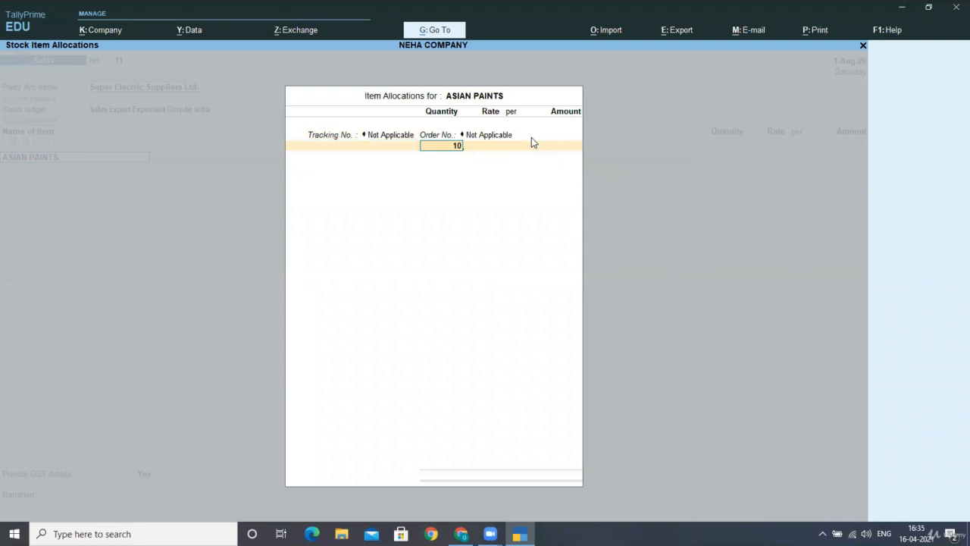
{"action": "key", "text": "Return"}
{"action": "key", "text": "Return"}
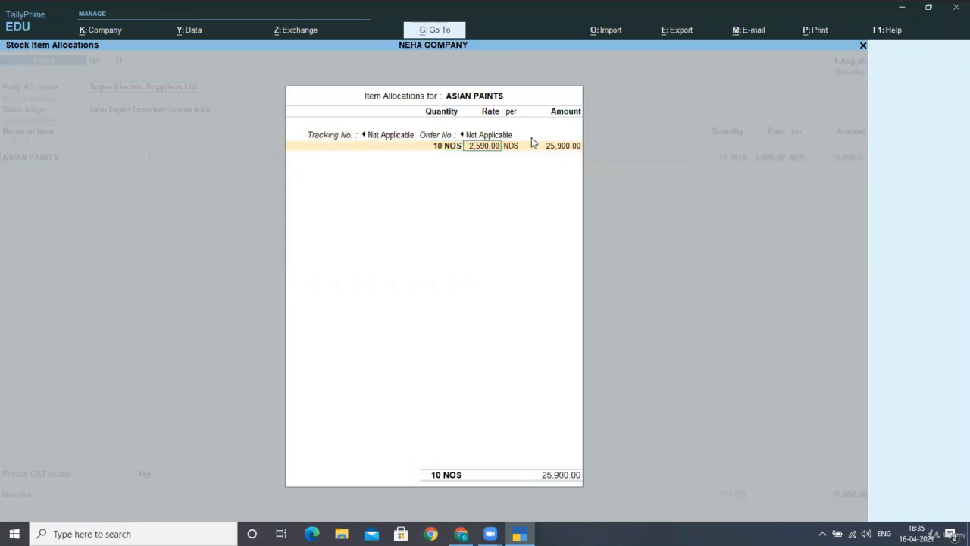
{"action": "key", "text": "Return"}
{"action": "key", "text": "Return"}
{"action": "key", "text": "Return"}
{"action": "key", "text": "Return"}
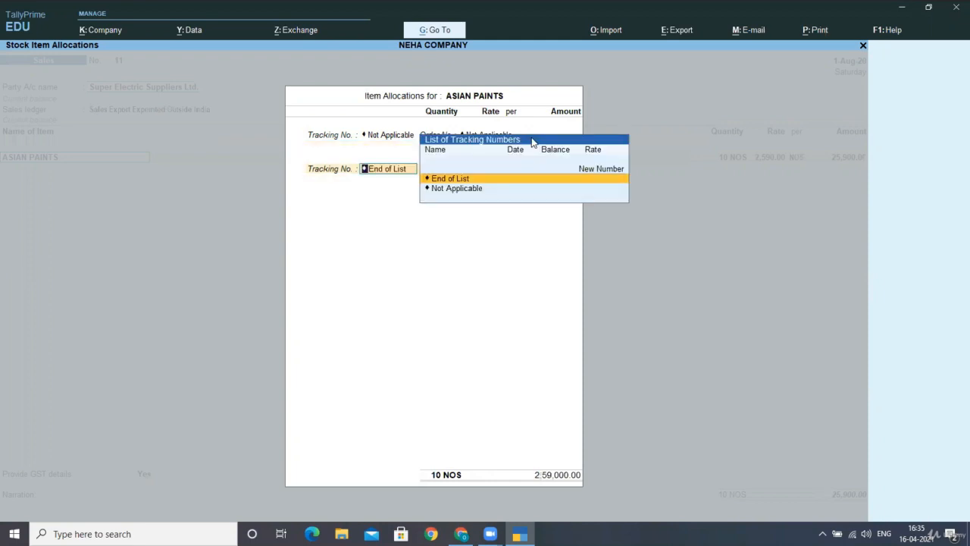
{"action": "key", "text": "Return"}
{"action": "key", "text": "Return"}
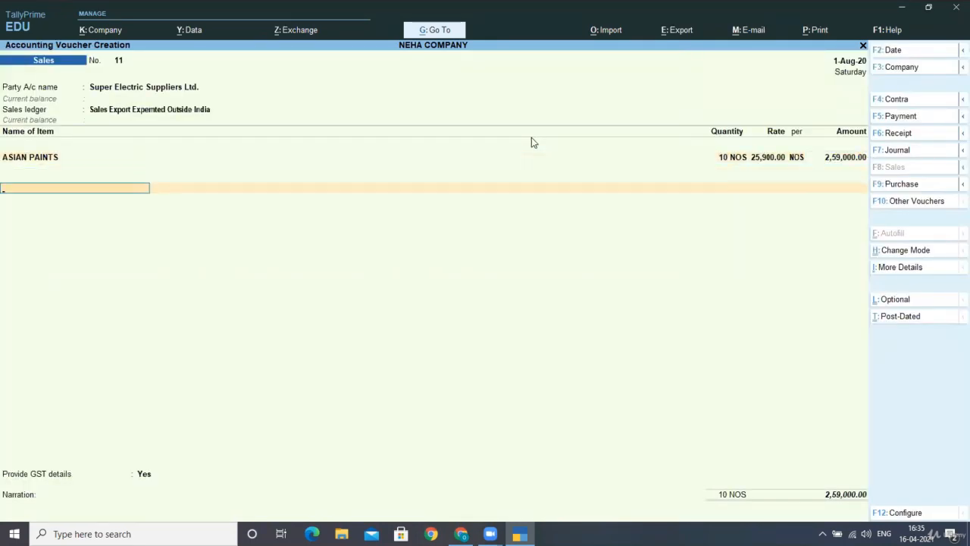
{"action": "key", "text": "ctrl+i"}
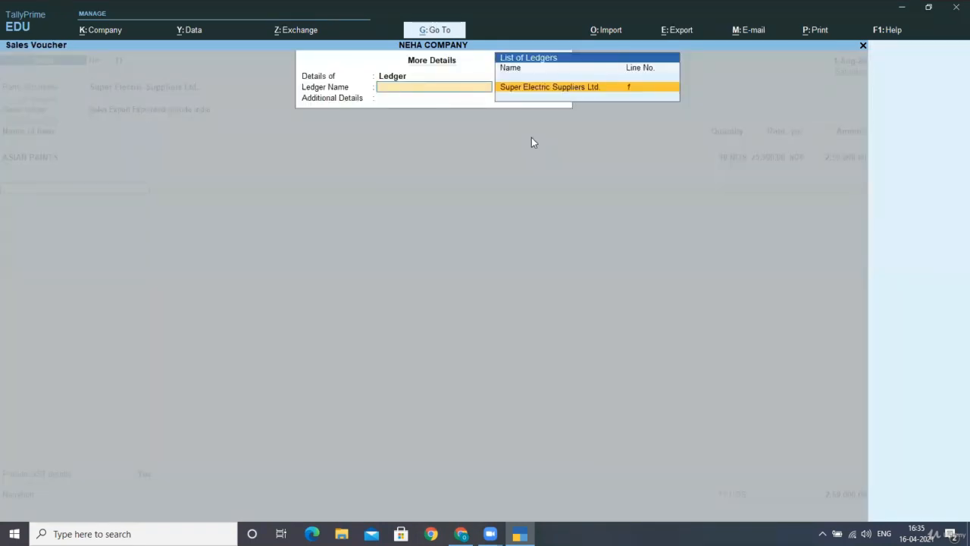
{"action": "key", "text": "Return"}
{"action": "key", "text": "Down"}
{"action": "key", "text": "Down"}
{"action": "key", "text": "Down"}
{"action": "key", "text": "Down"}
{"action": "key", "text": "Down"}
{"action": "key", "text": "Down"}
{"action": "key", "text": "Down"}
{"action": "key", "text": "Down"}
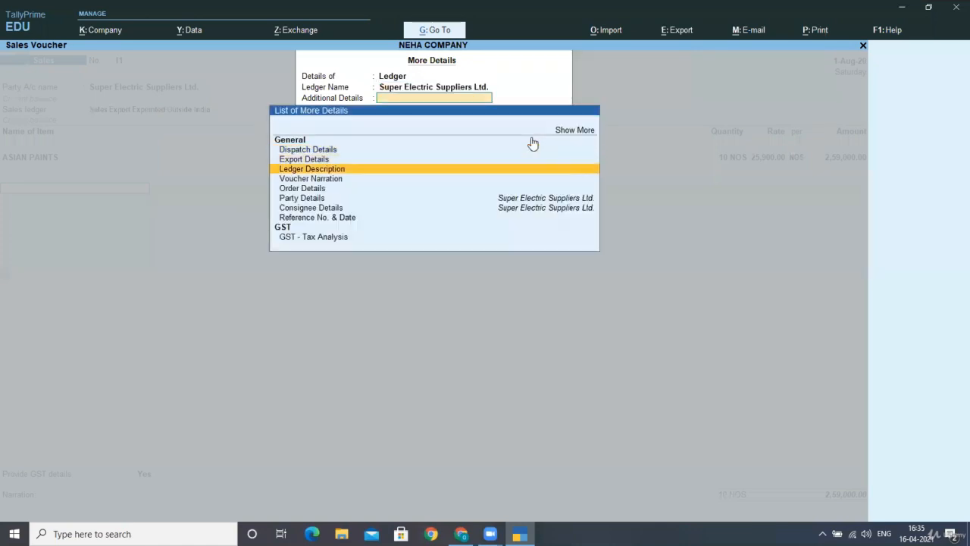
{"action": "key", "text": "Return"}
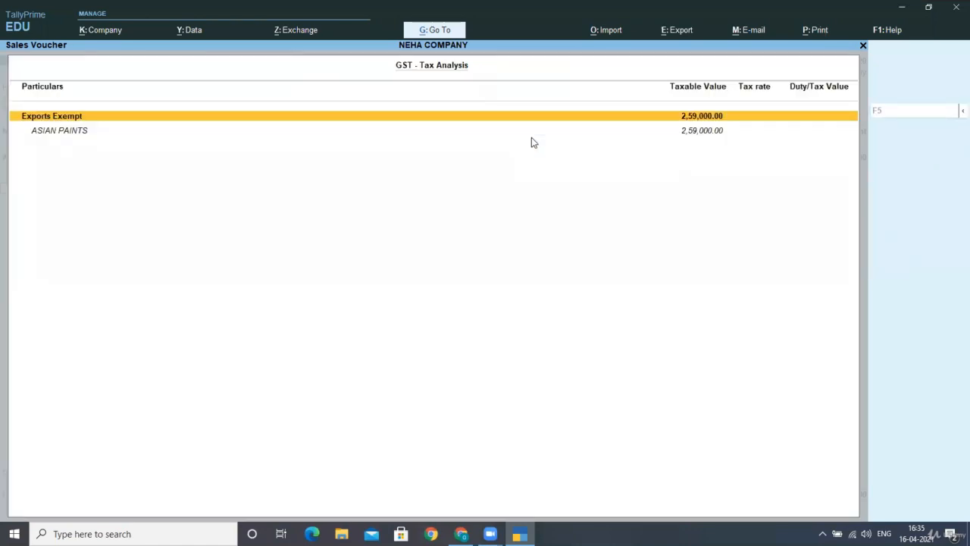
{"action": "key", "text": "alt+F5"}
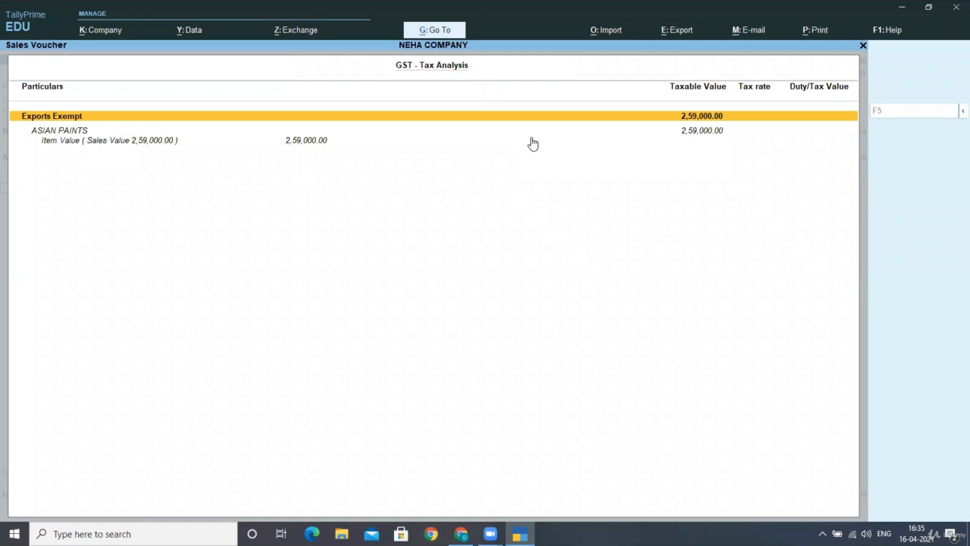
{"action": "key", "text": "Down"}
{"action": "key", "text": "Down"}
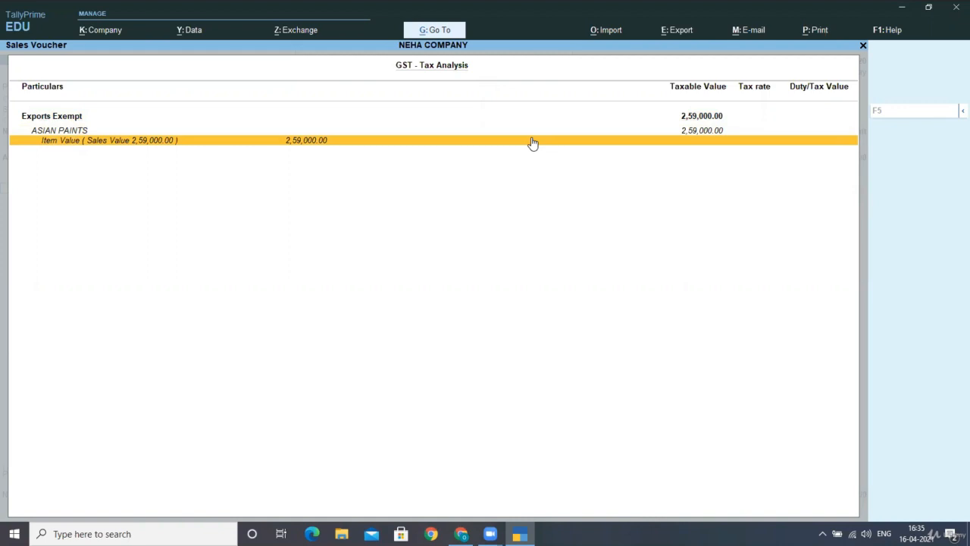
{"action": "key", "text": "Escape"}
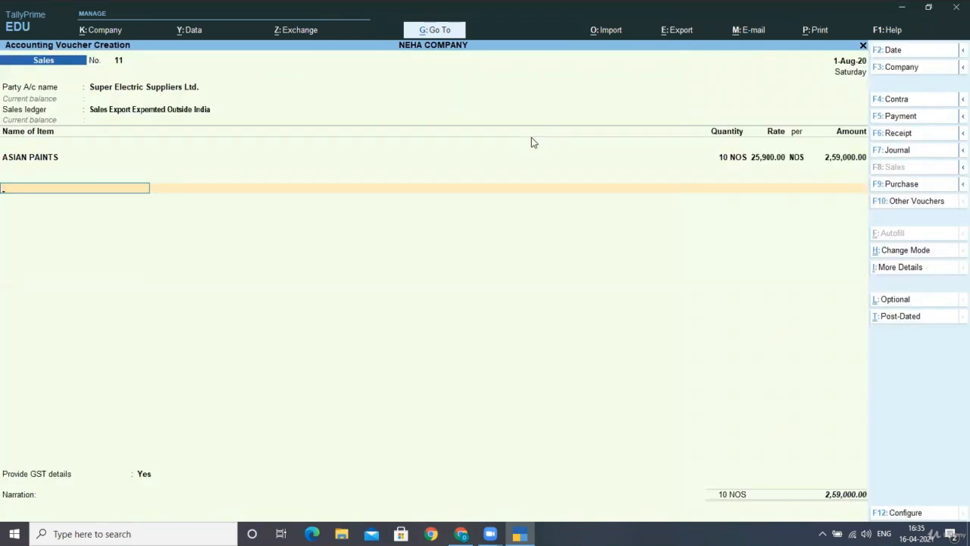
{"action": "key", "text": "Return"}
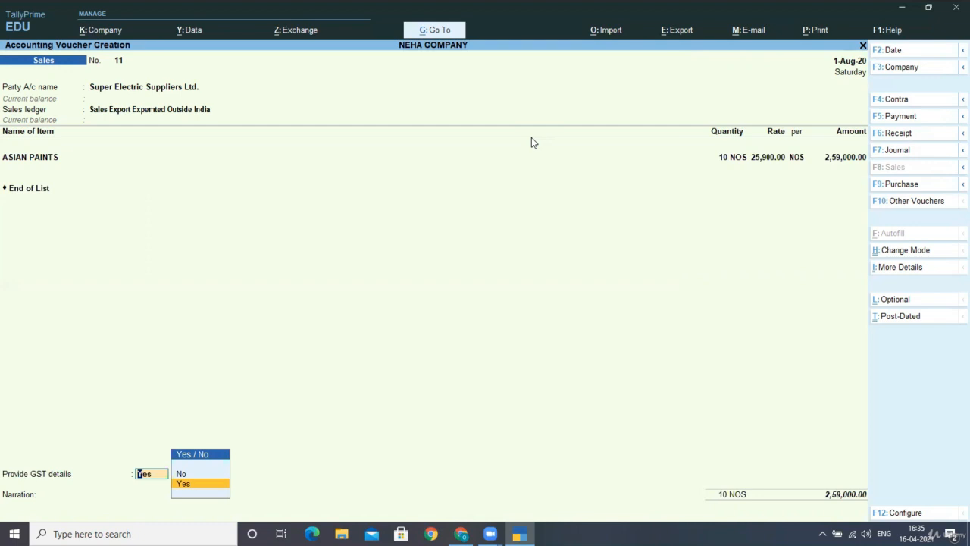
{"action": "key", "text": "Return"}
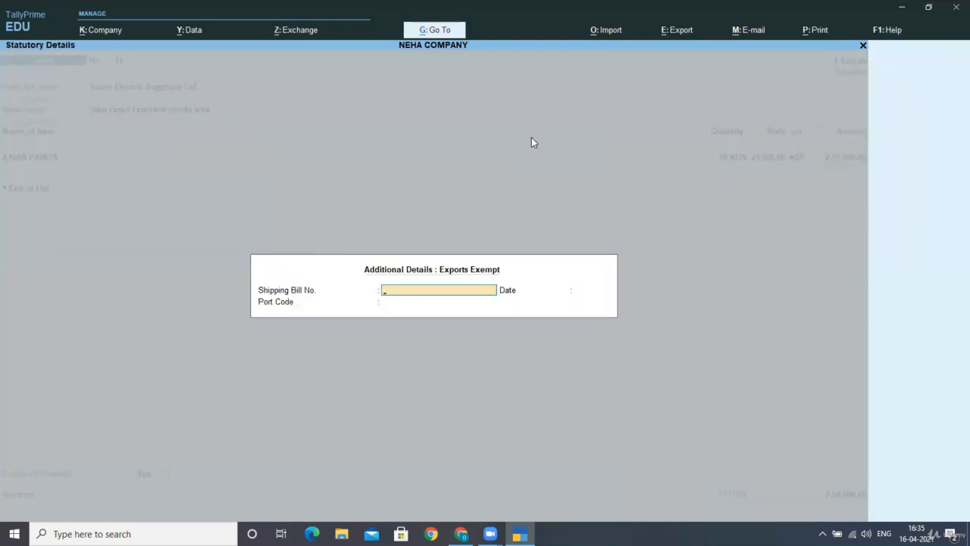
{"action": "key", "text": "Return"}
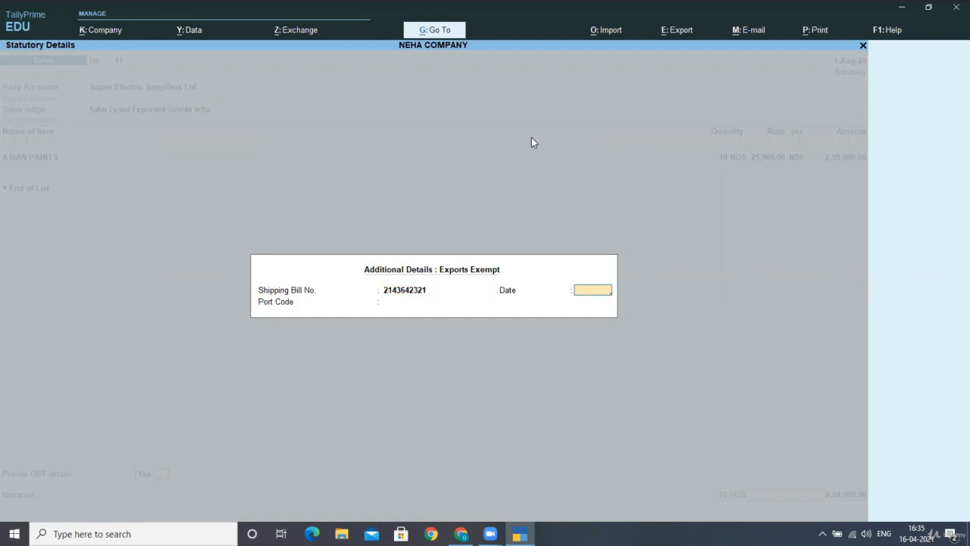
{"action": "key", "text": "Return"}
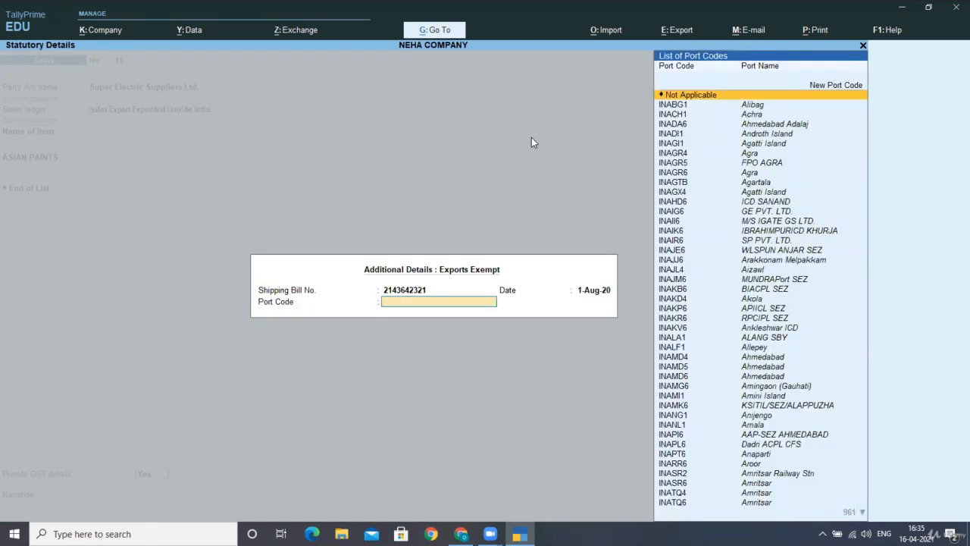
Step: Add new port code 321521 for the shipment
{"action": "key", "text": "Down"}
{"action": "key", "text": "Down"}
{"action": "key", "text": "Down"}
{"action": "key", "text": "Down"}
{"action": "key", "text": "Down"}
{"action": "key", "text": "Down"}
{"action": "key", "text": "Down"}
{"action": "key", "text": "Down"}
{"action": "key", "text": "Down"}
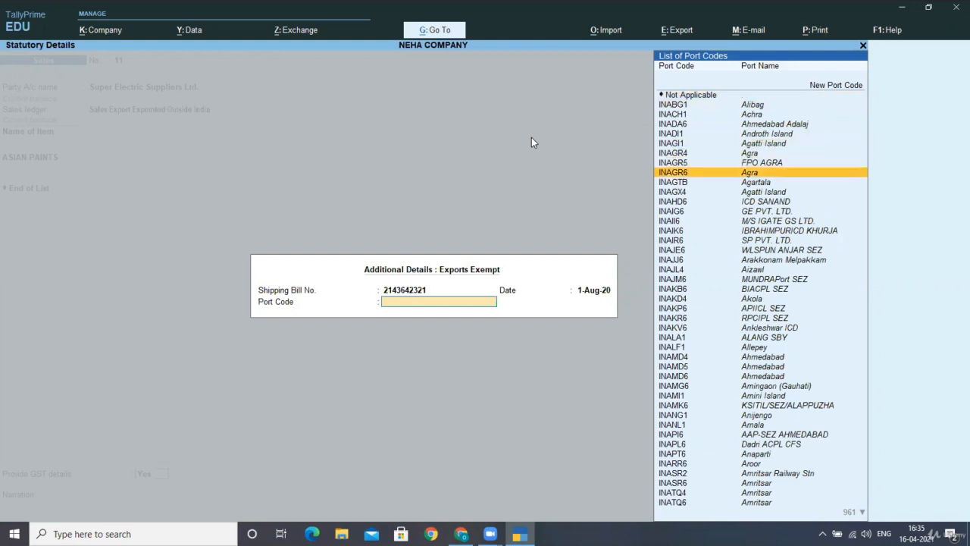
{"action": "key", "text": "Down"}
{"action": "key", "text": "Down"}
{"action": "key", "text": "Down"}
{"action": "key", "text": "Down"}
{"action": "key", "text": "Up"}
{"action": "key", "text": "Up"}
{"action": "key", "text": "Up"}
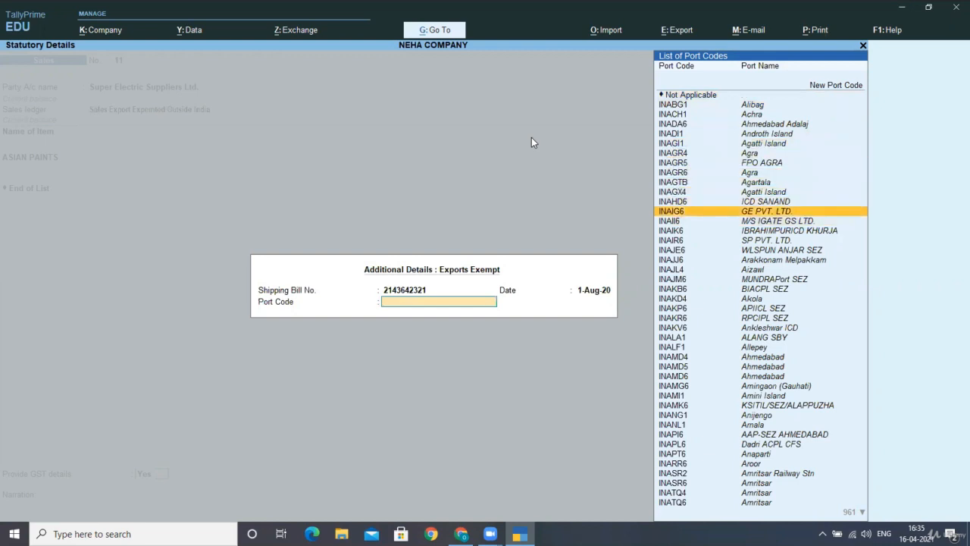
{"action": "key", "text": "Up"}
{"action": "key", "text": "Up"}
{"action": "key", "text": "Up"}
{"action": "key", "text": "Up"}
{"action": "key", "text": "Up"}
{"action": "key", "text": "Up"}
{"action": "key", "text": "Up"}
{"action": "key", "text": "Up"}
{"action": "key", "text": "Up"}
{"action": "key", "text": "Up"}
{"action": "key", "text": "Up"}
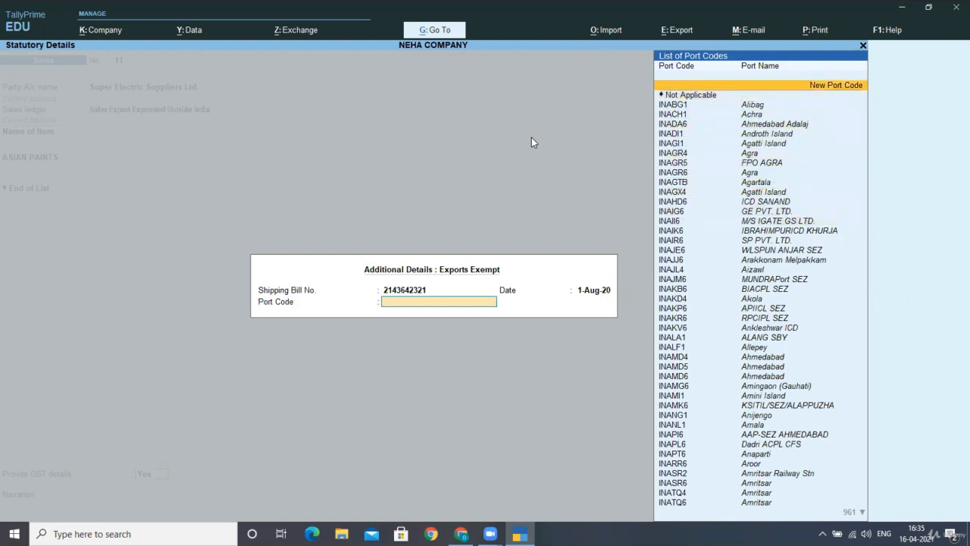
{"action": "key", "text": "Return"}
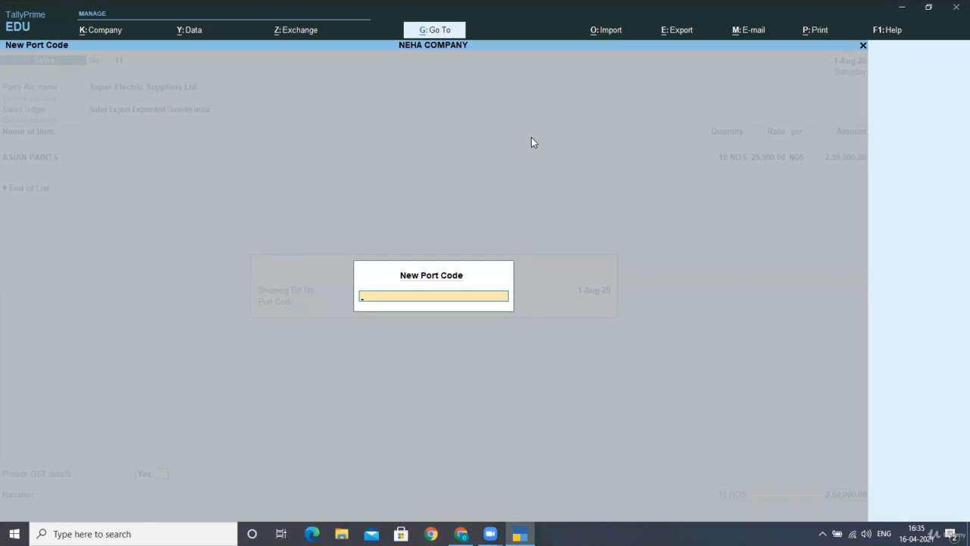
{"action": "type", "text": "321521"}
{"action": "key", "text": "Return"}
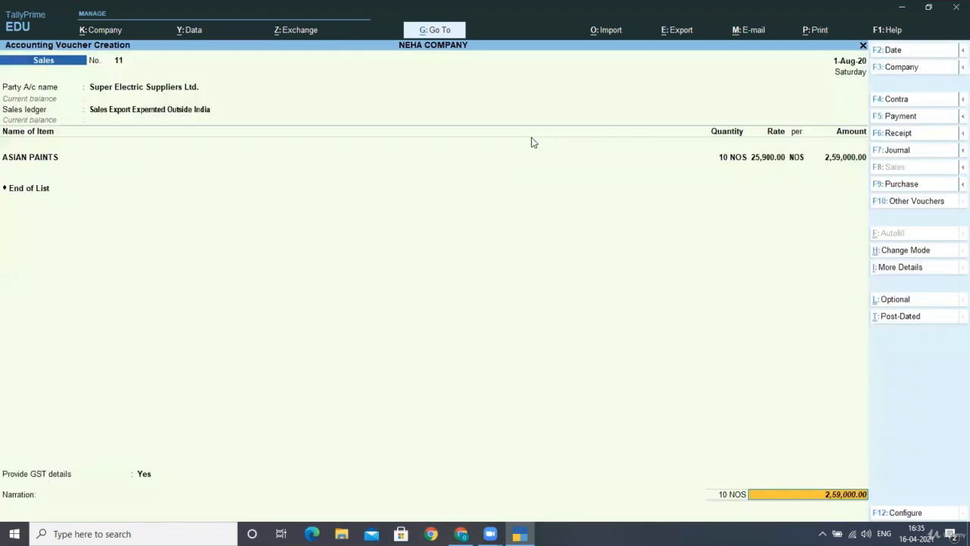
Step: Accept a new bill reference, save voucher 11 and return to Gateway of Tally
{"action": "key", "text": "Return"}
{"action": "key", "text": "Return"}
{"action": "key", "text": "Return"}
{"action": "key", "text": "Return"}
{"action": "key", "text": "Return"}
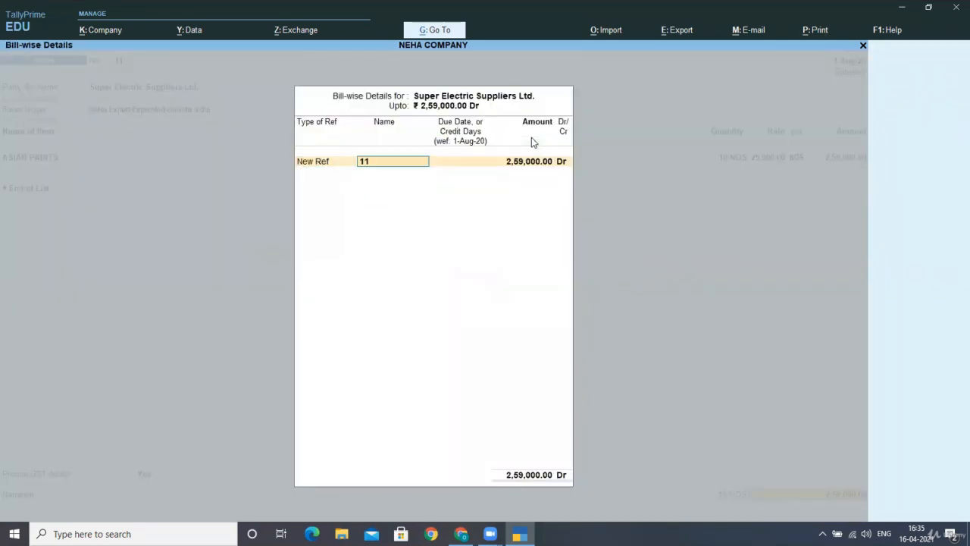
{"action": "key", "text": "Return"}
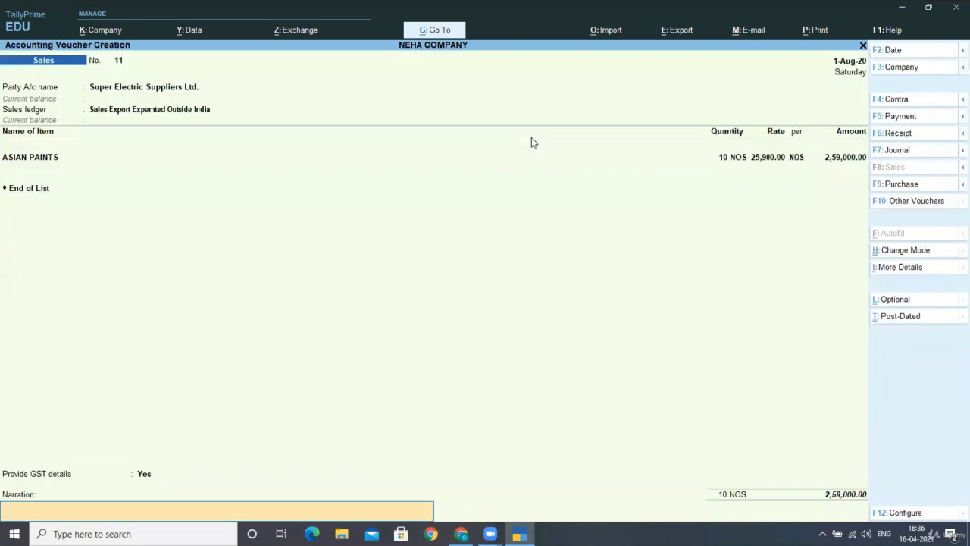
{"action": "key", "text": "Return"}
{"action": "key", "text": "Return"}
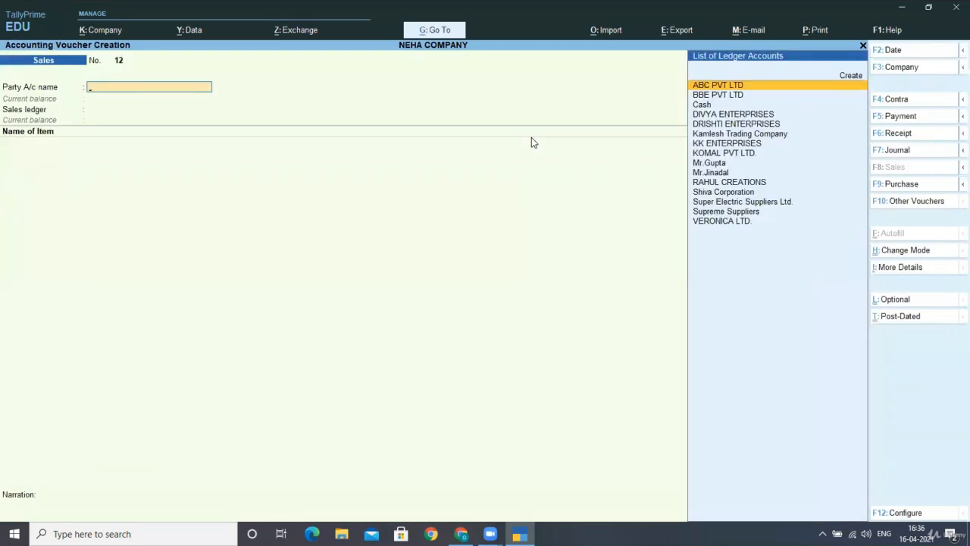
{"action": "key", "text": "Escape"}
{"action": "key", "text": "Return"}
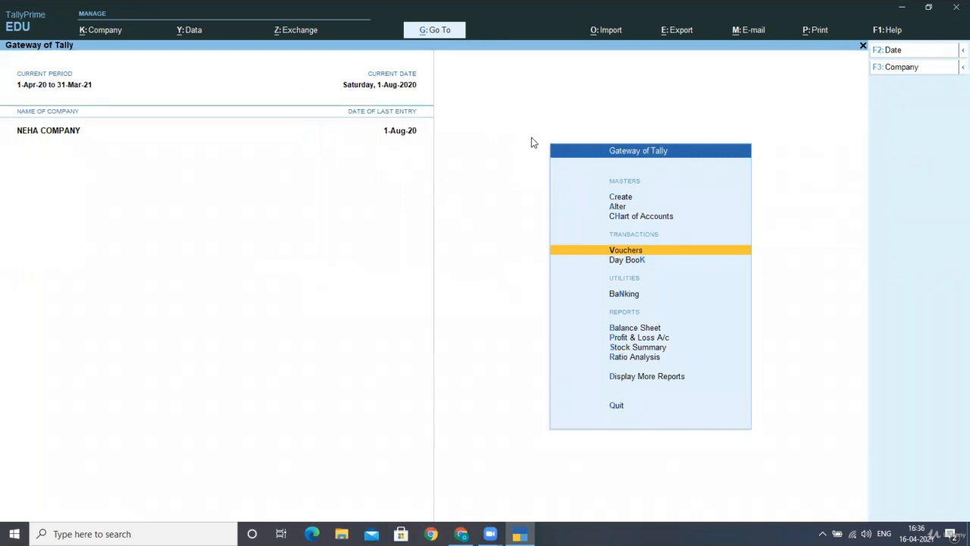
Step: Open the GSTR-1 report from the GST reports
{"action": "key", "text": "Down"}
{"action": "key", "text": "Down"}
{"action": "key", "text": "Down"}
{"action": "key", "text": "Down"}
{"action": "key", "text": "Down"}
{"action": "key", "text": "Down"}
{"action": "key", "text": "Down"}
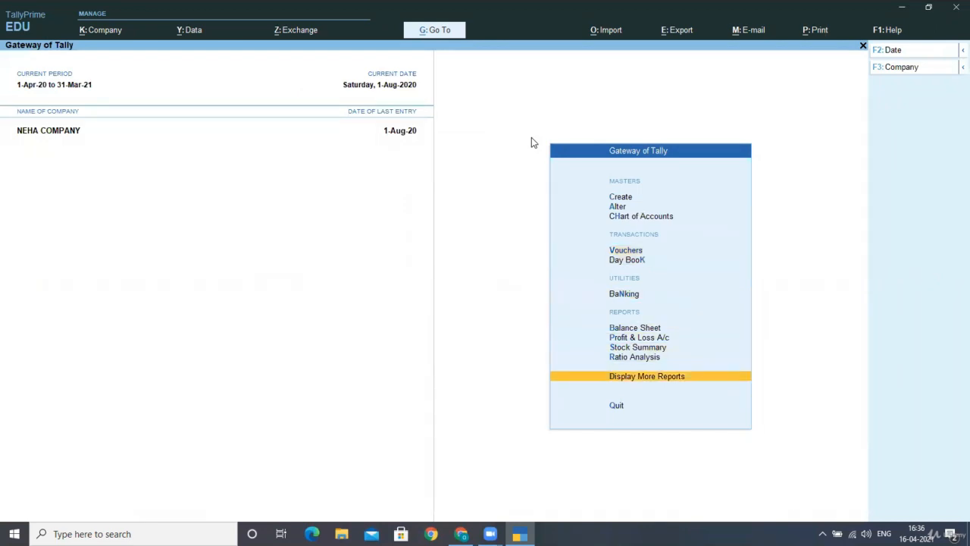
{"action": "key", "text": "Return"}
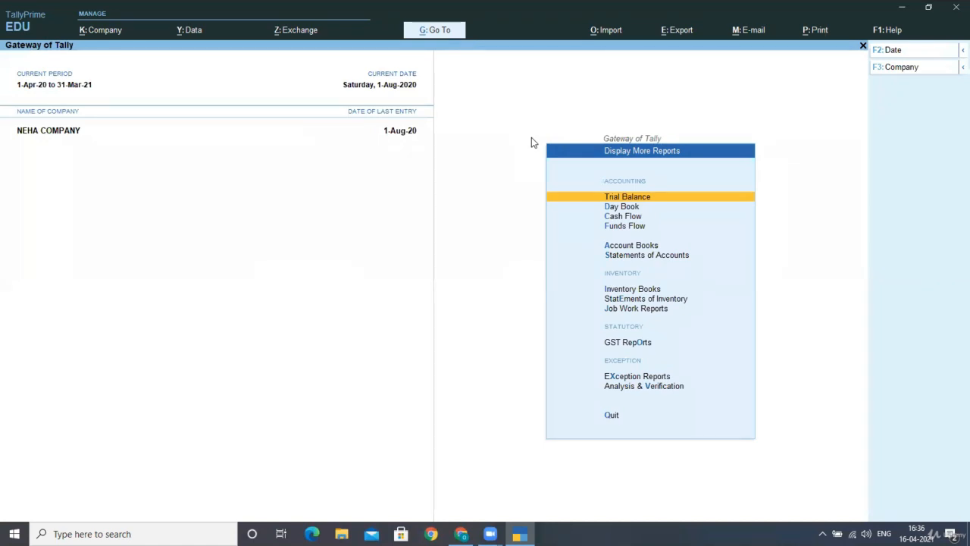
{"action": "key", "text": "o"}
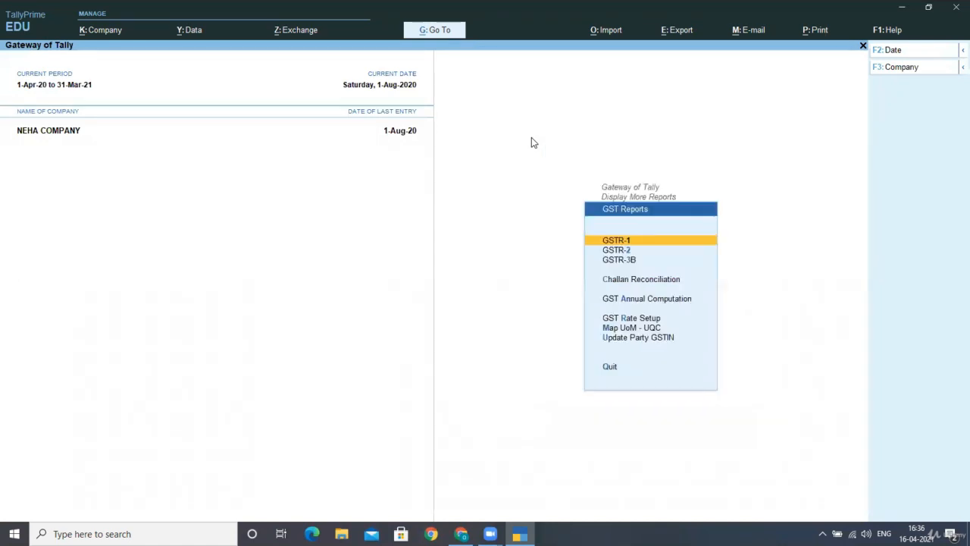
{"action": "key", "text": "Return"}
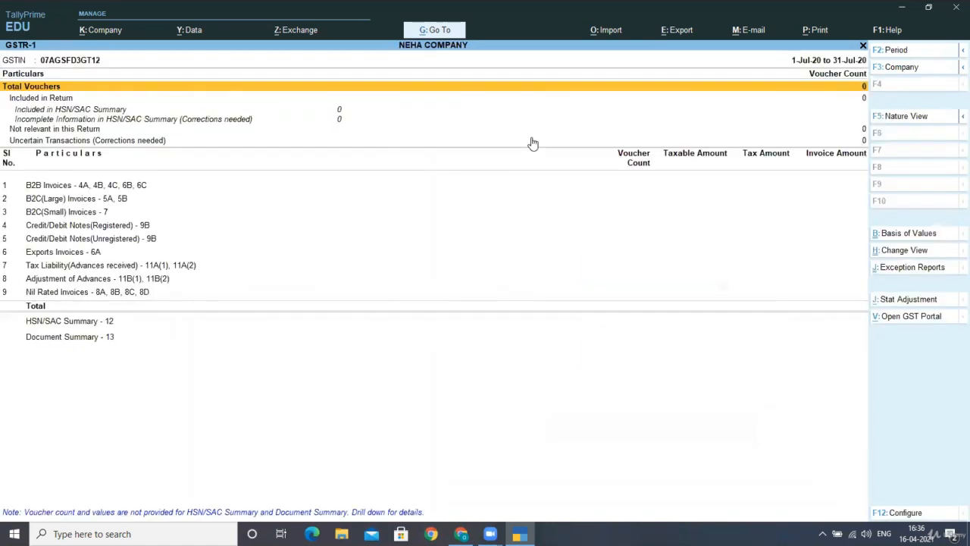
Step: Set the period to 1-Aug-20 through 31-Mar-21 and move to the Exports Invoices - 6A row
{"action": "key", "text": "F2"}
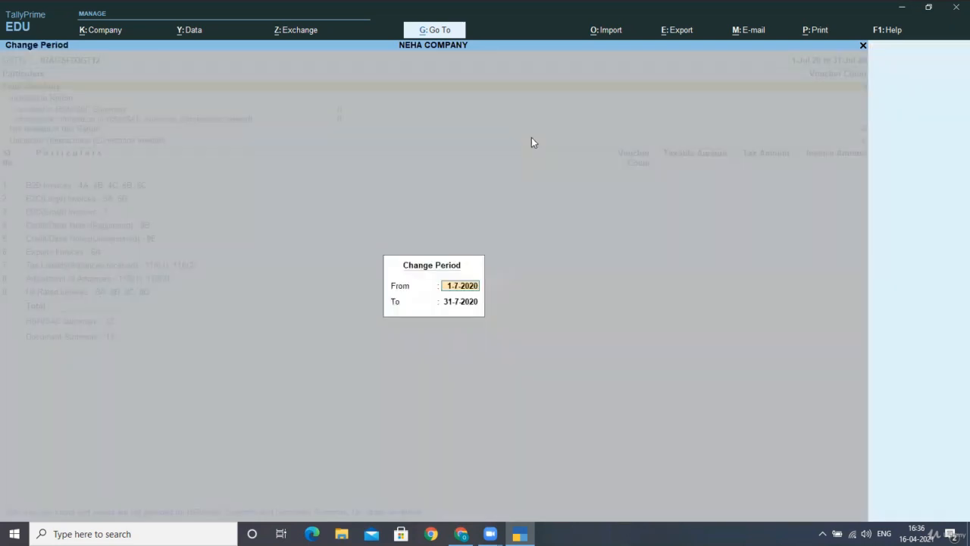
{"action": "type", "text": "1"}
{"action": "type", "text": "1-8"}
{"action": "key", "text": "Return"}
{"action": "type", "text": "31-3"}
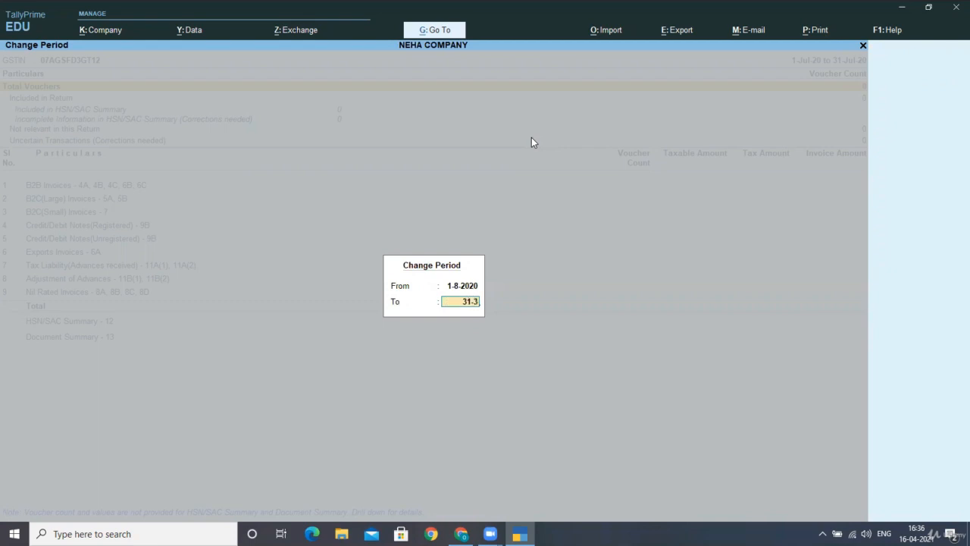
{"action": "key", "text": "Return"}
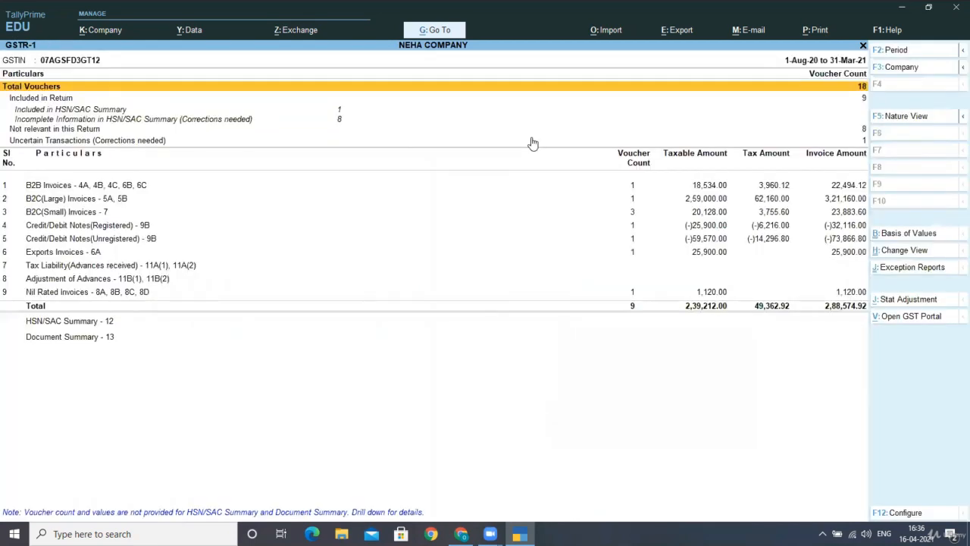
{"action": "key", "text": "Down"}
{"action": "key", "text": "Down"}
{"action": "key", "text": "Down"}
{"action": "key", "text": "Down"}
{"action": "key", "text": "Down"}
{"action": "key", "text": "Down"}
{"action": "key", "text": "Down"}
{"action": "key", "text": "Down"}
{"action": "key", "text": "Down"}
{"action": "key", "text": "Down"}
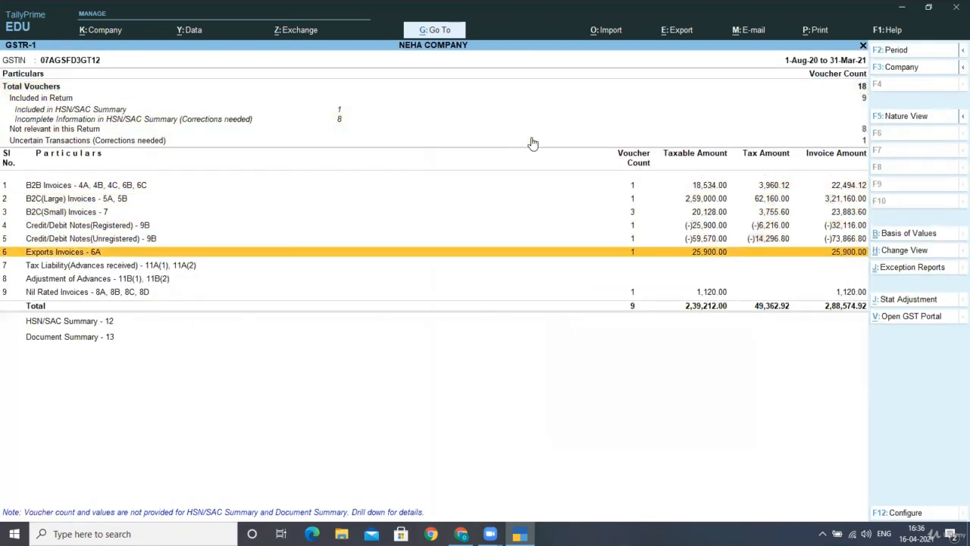